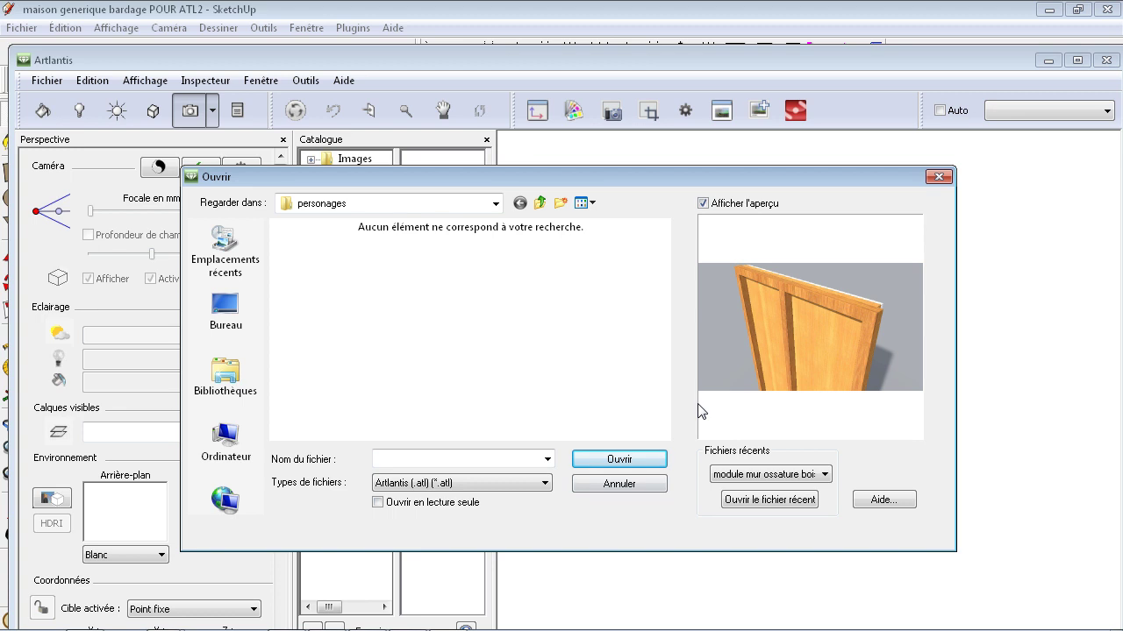
Open the SketchUp model "maison generique bardage POUR ATL2" from the FORMATION SKETCHUP folder and maximize the window.
{"action": "left_click", "coordinate": [483, 482]}
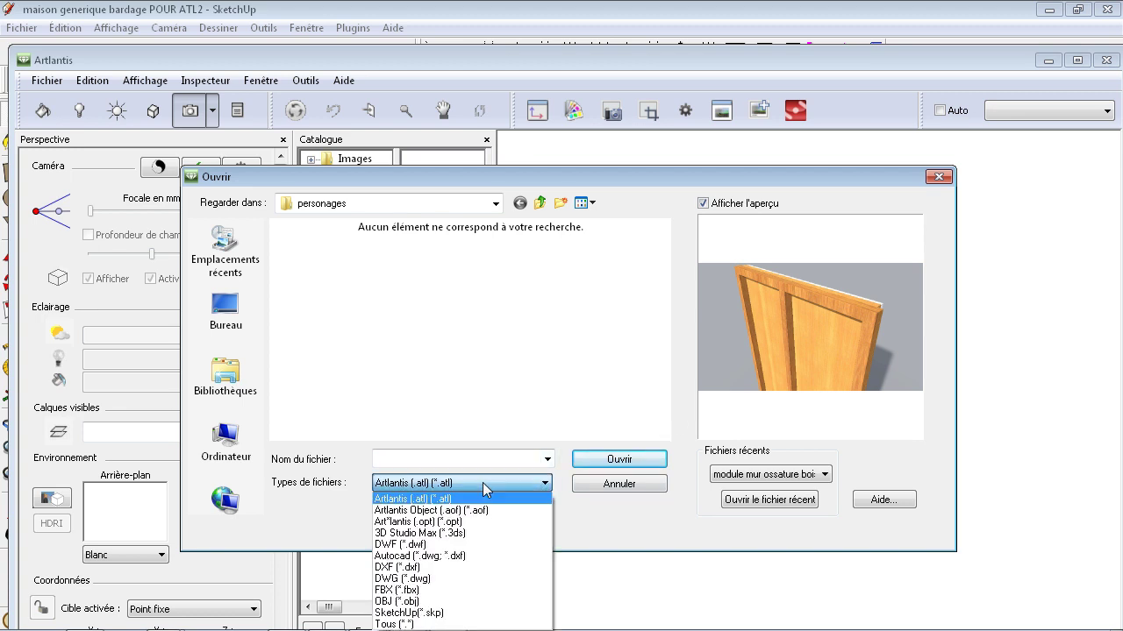
{"action": "left_click", "coordinate": [416, 613]}
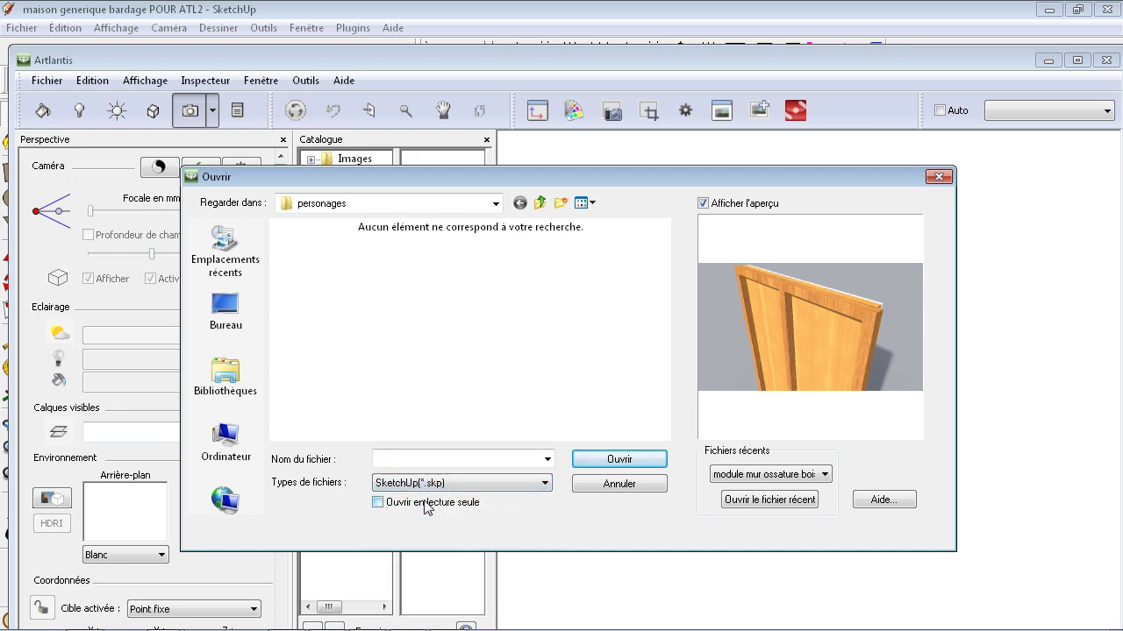
{"action": "left_click", "coordinate": [539, 203]}
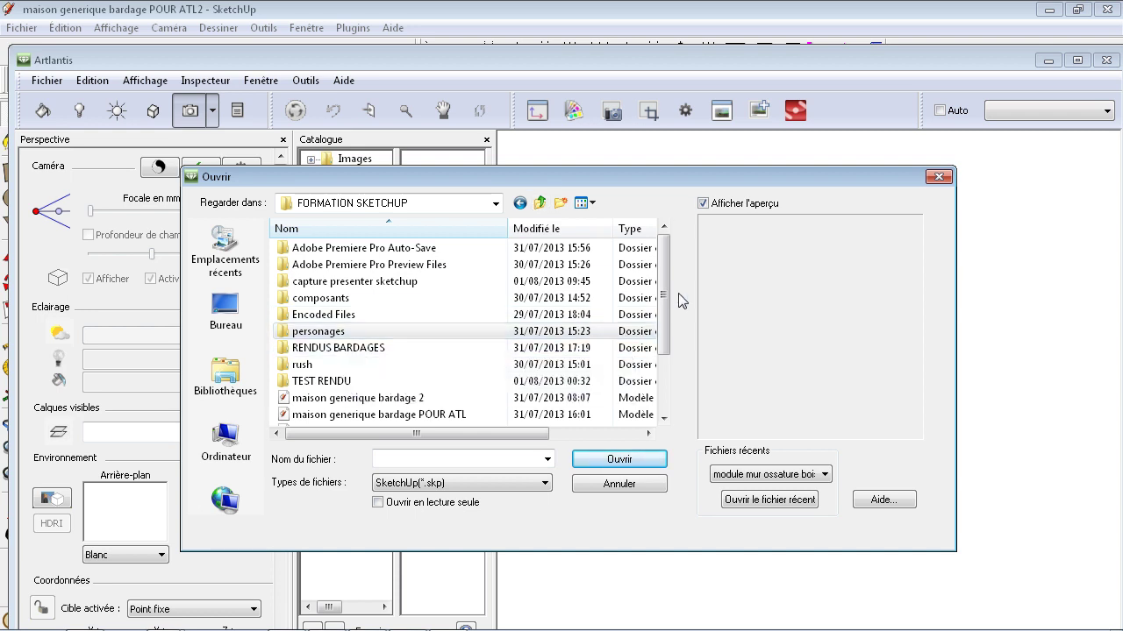
{"action": "scroll", "coordinate": [659, 277], "scroll_direction": "down", "scroll_amount": 1}
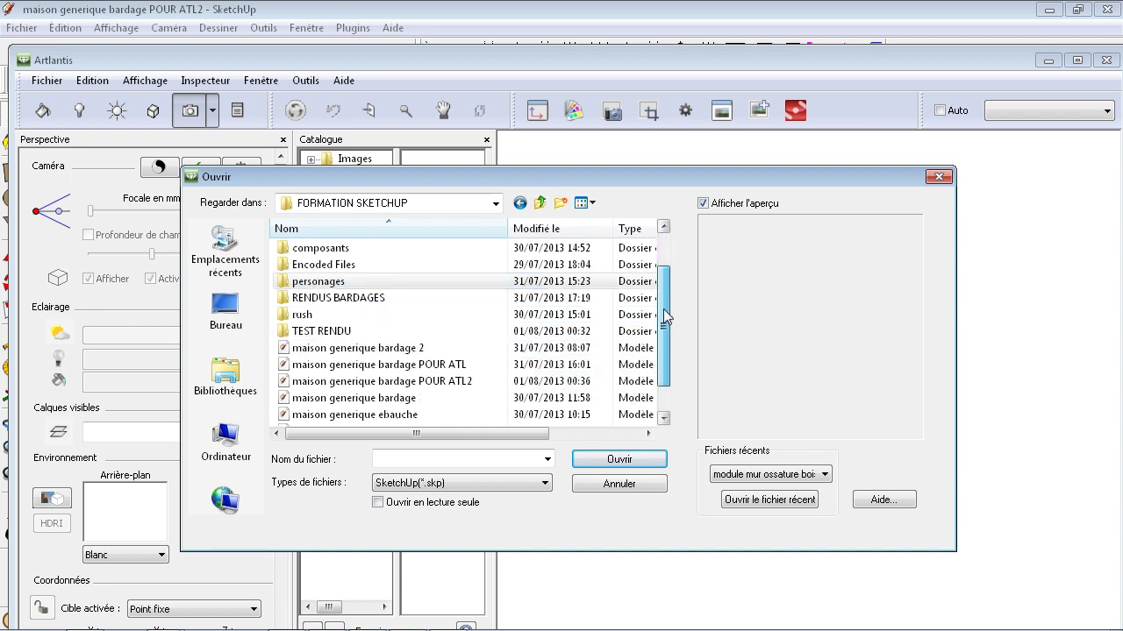
{"action": "left_click", "coordinate": [432, 386]}
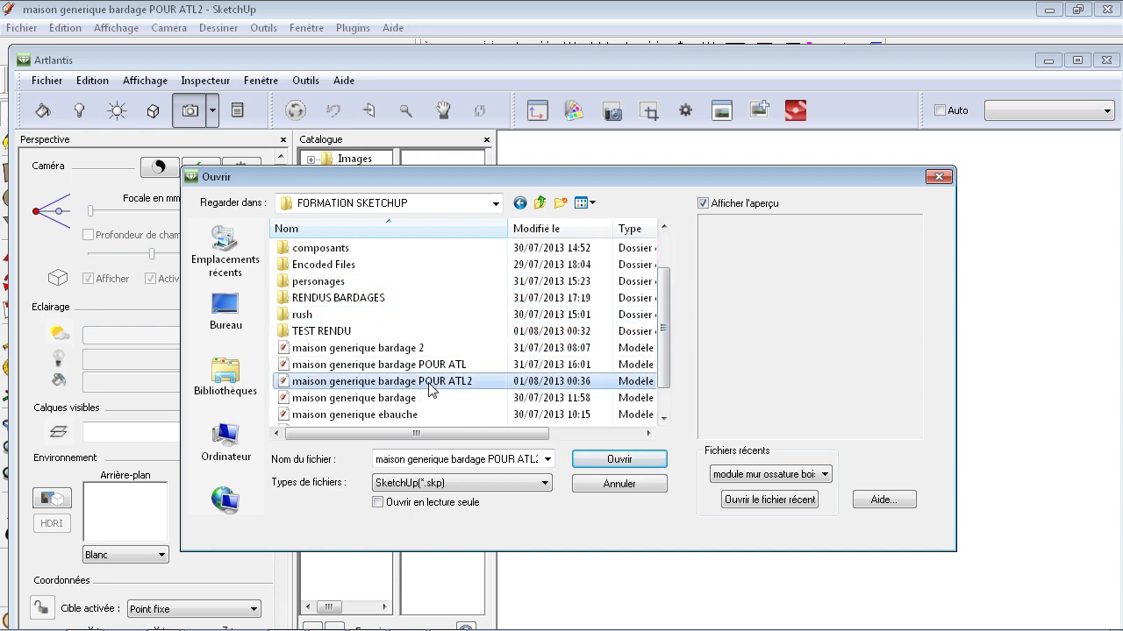
{"action": "left_click", "coordinate": [620, 461]}
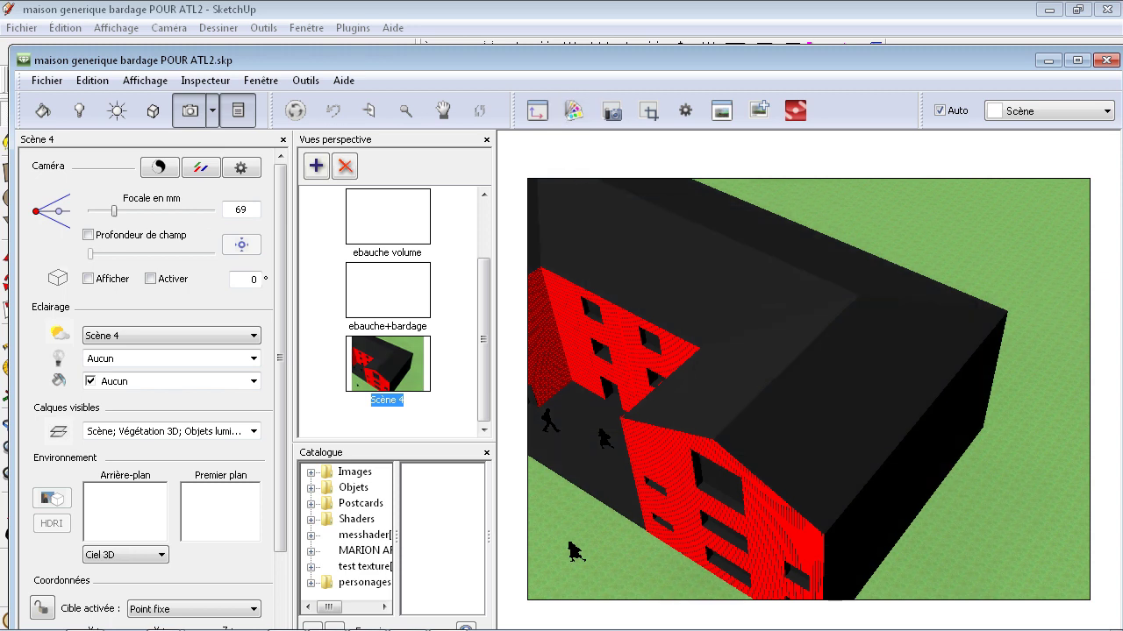
{"action": "left_click", "coordinate": [1077, 59]}
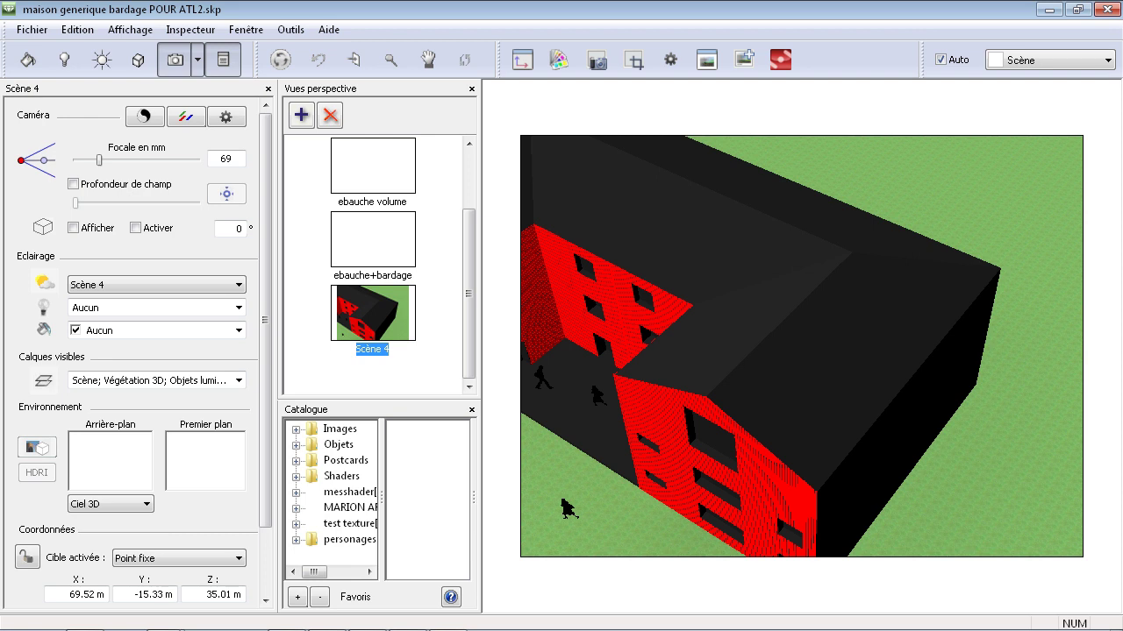
Reframe the Scène 4 perspective in the preview to bring the courtyard and both red gable wings into frame.
{"action": "scroll", "coordinate": [802, 347], "scroll_direction": "down", "scroll_amount": 3}
{"action": "scroll", "coordinate": [801, 346], "scroll_direction": "up", "scroll_amount": 2}
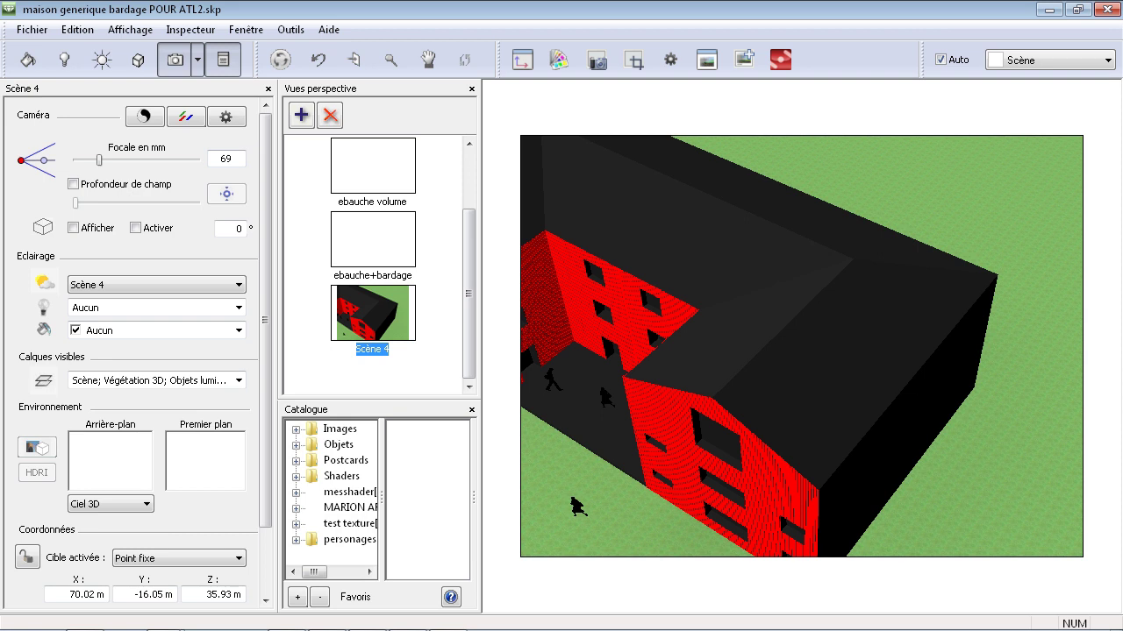
{"action": "mouse_move", "coordinate": [471, 282]}
{"action": "left_mouse_down"}
{"action": "mouse_move", "coordinate": [466, 231]}
{"action": "mouse_move", "coordinate": [467, 287]}
{"action": "left_mouse_up"}
{"action": "middle_click_drag", "start_coordinate": [702, 351], "coordinate": [883, 333]}
{"action": "middle_click_drag", "start_coordinate": [821, 364], "coordinate": [753, 356]}
{"action": "left_click_drag", "start_coordinate": [752, 356], "coordinate": [752, 356]}
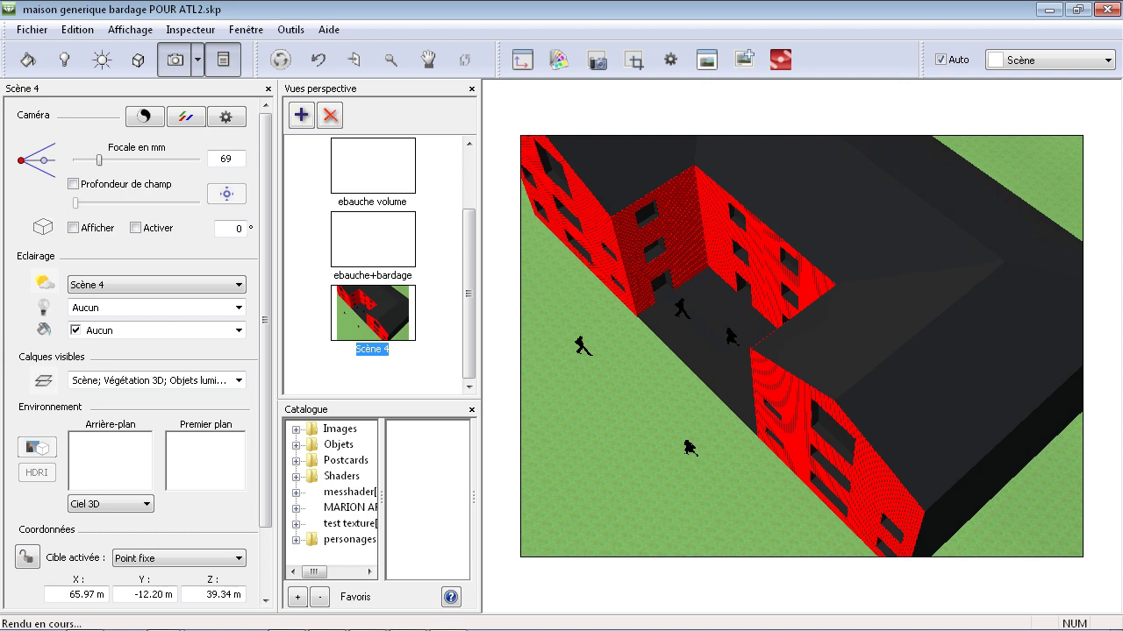
{"action": "mouse_move", "coordinate": [752, 356]}
{"action": "middle_mouse_down"}
{"action": "mouse_move", "coordinate": [795, 369]}
{"action": "mouse_move", "coordinate": [765, 365]}
{"action": "middle_mouse_up"}
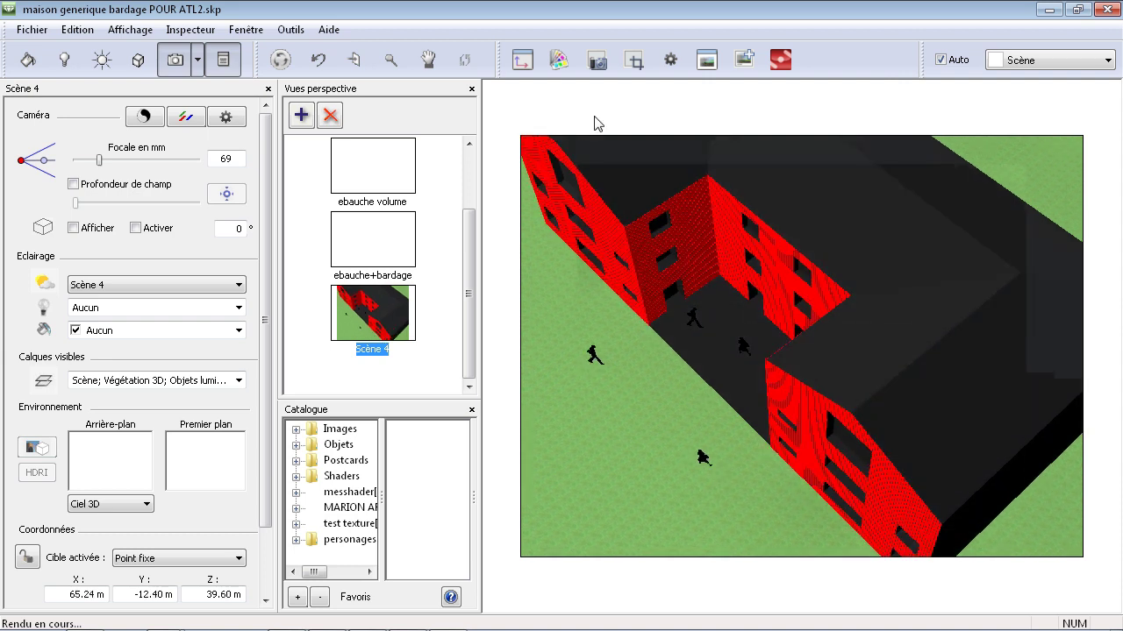
Show the 2D plan view and adjust the camera to about X 65.56 m, Y -12.62 m.
{"action": "left_click", "coordinate": [529, 60]}
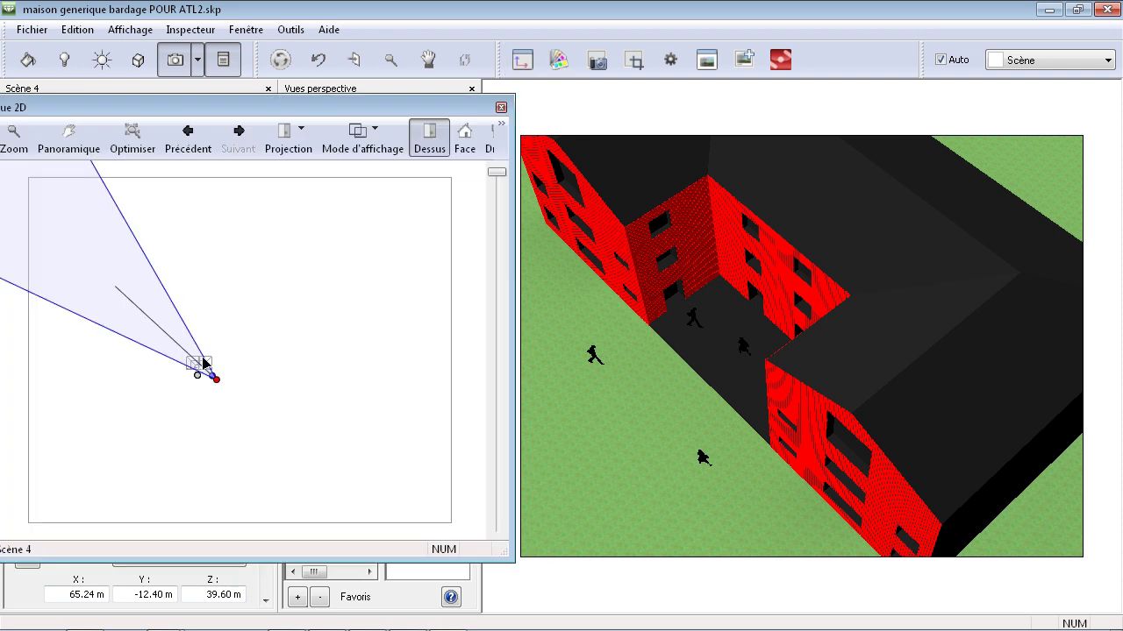
{"action": "scroll", "coordinate": [209, 378], "scroll_direction": "up", "scroll_amount": 5}
{"action": "scroll", "coordinate": [180, 351], "scroll_direction": "down", "scroll_amount": 2}
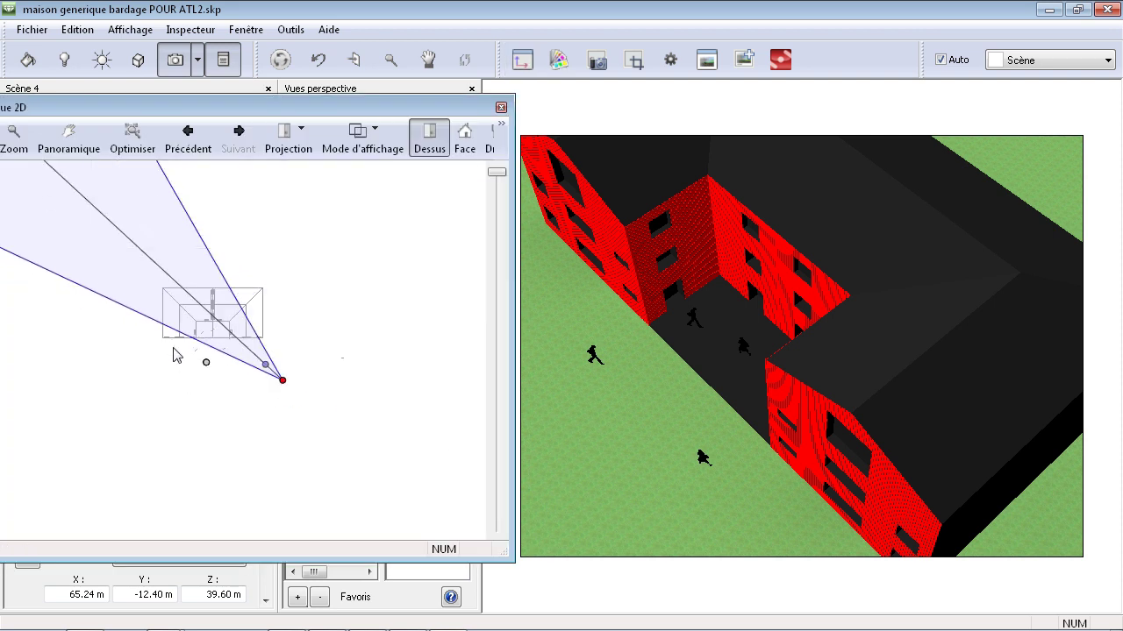
{"action": "scroll", "coordinate": [174, 354], "scroll_direction": "up", "scroll_amount": 2}
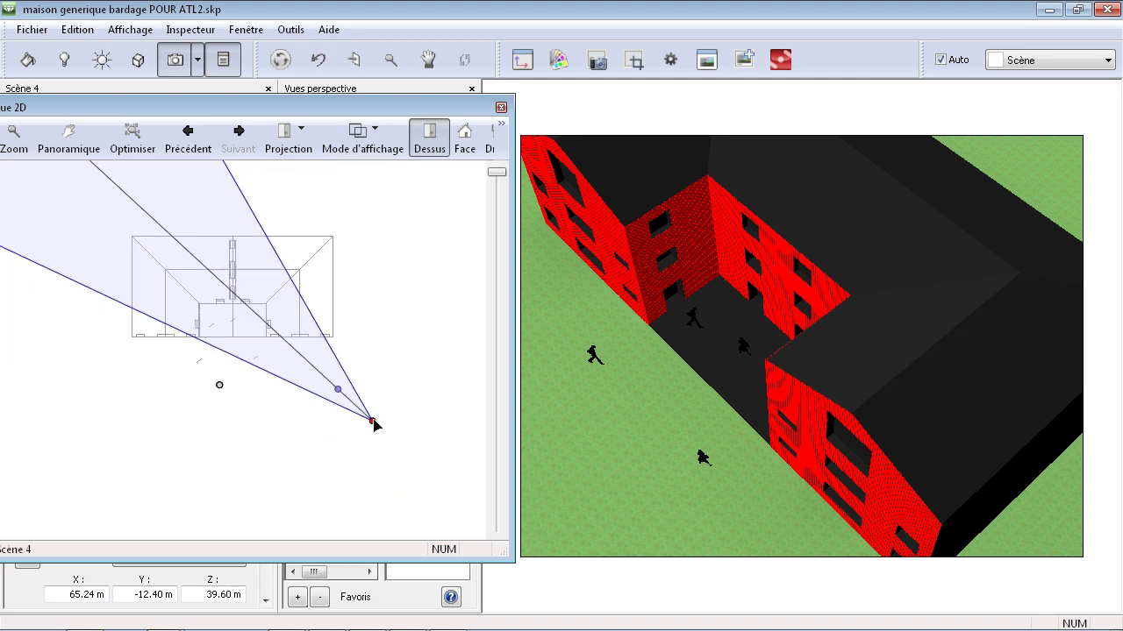
{"action": "left_click_drag", "start_coordinate": [372, 421], "coordinate": [341, 387]}
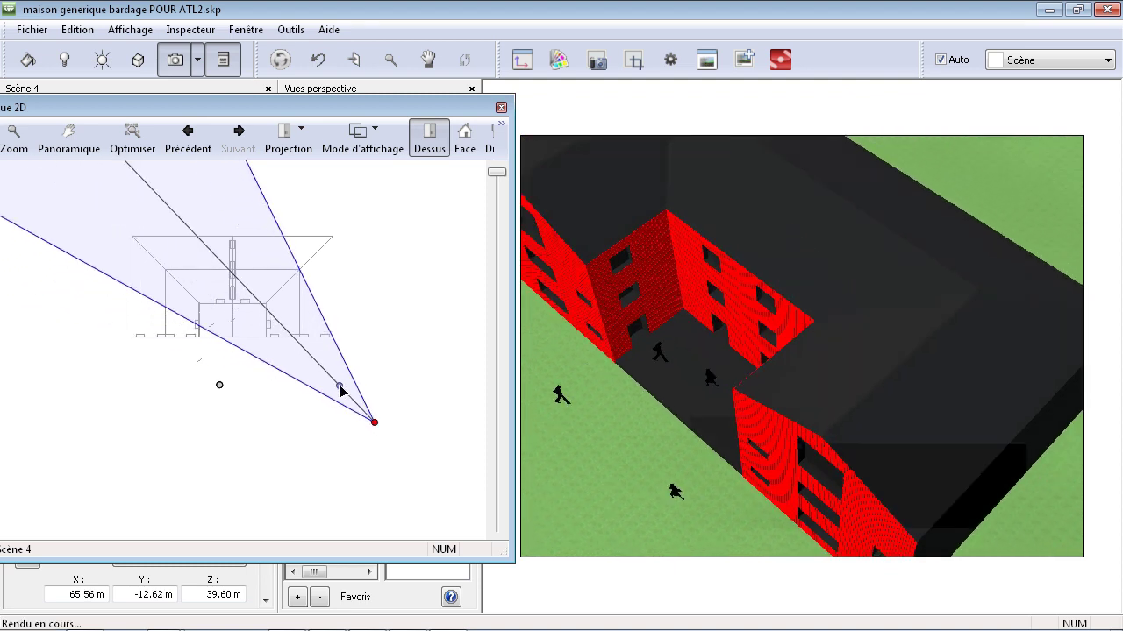
Switch the 2D view to the front elevation and move the camera to about X 66.27 m, Z 39.81 m.
{"action": "left_click", "coordinate": [466, 140]}
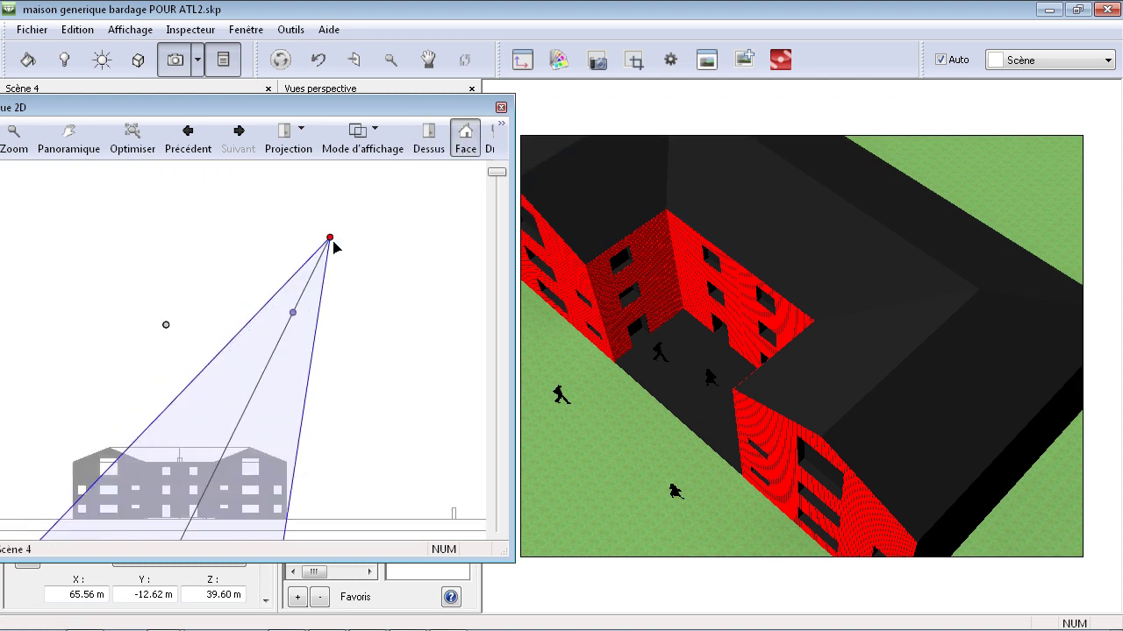
{"action": "left_click_drag", "start_coordinate": [329, 237], "coordinate": [335, 238]}
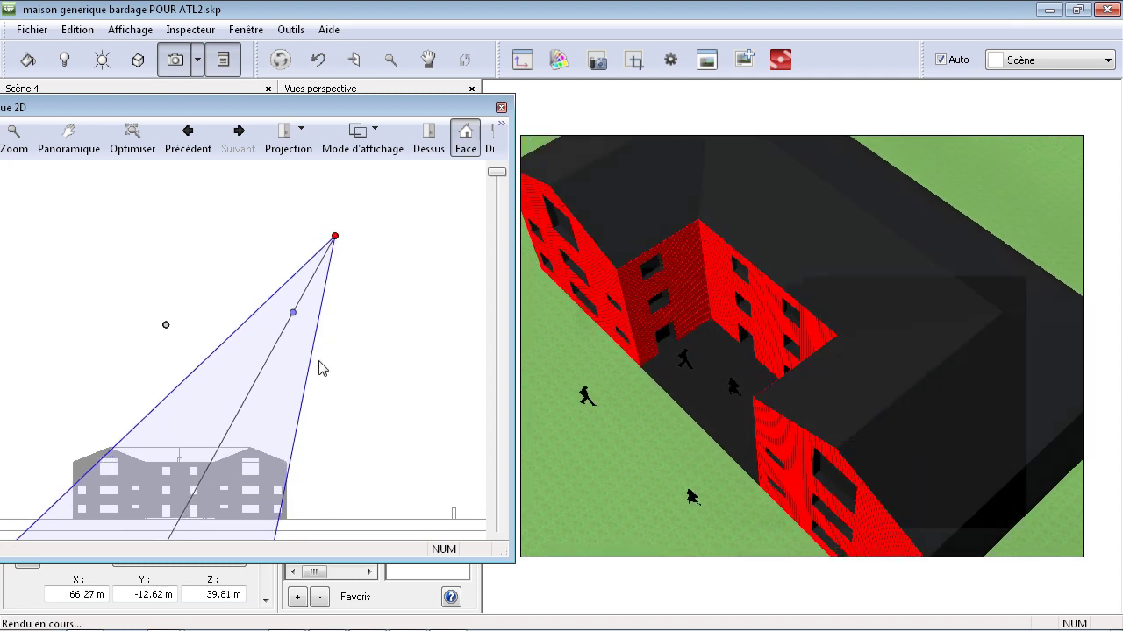
{"action": "mouse_move", "coordinate": [308, 391]}
{"action": "left_mouse_down"}
{"action": "mouse_move", "coordinate": [349, 405]}
{"action": "mouse_move", "coordinate": [304, 392]}
{"action": "left_mouse_up"}
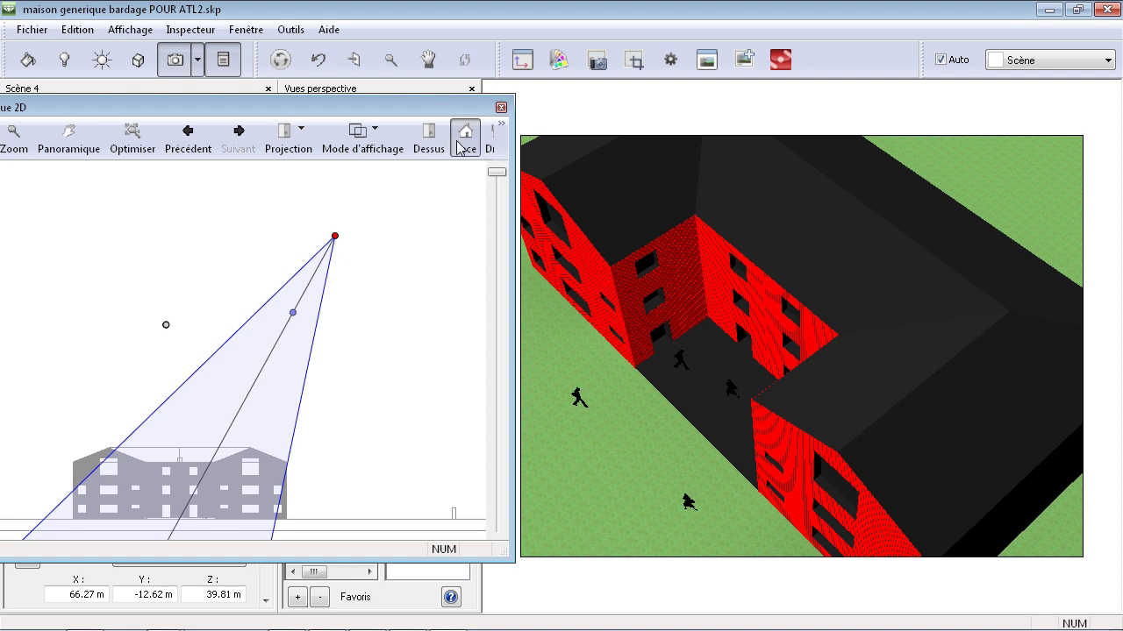
Shift the whole camera in the 2D top view to about X 63.52 m, Y -18.77 m, and close the 2D view.
{"action": "left_click", "coordinate": [429, 141]}
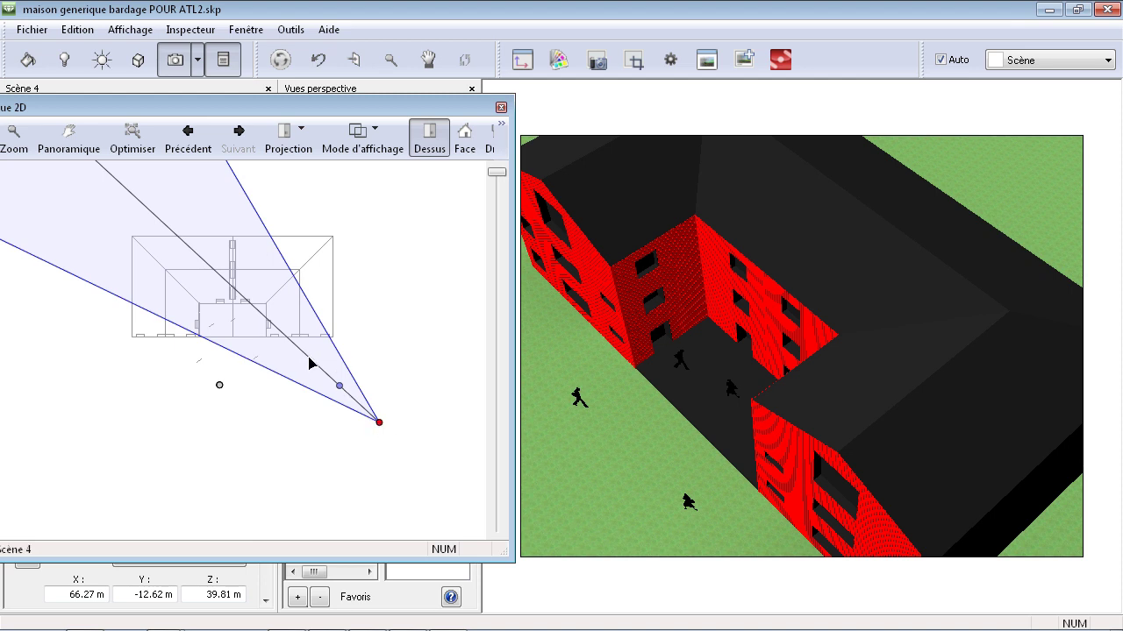
{"action": "mouse_move", "coordinate": [309, 362]}
{"action": "left_mouse_down"}
{"action": "mouse_move", "coordinate": [320, 364]}
{"action": "mouse_move", "coordinate": [305, 357]}
{"action": "left_mouse_up"}
{"action": "left_click_drag", "start_coordinate": [292, 360], "coordinate": [295, 404]}
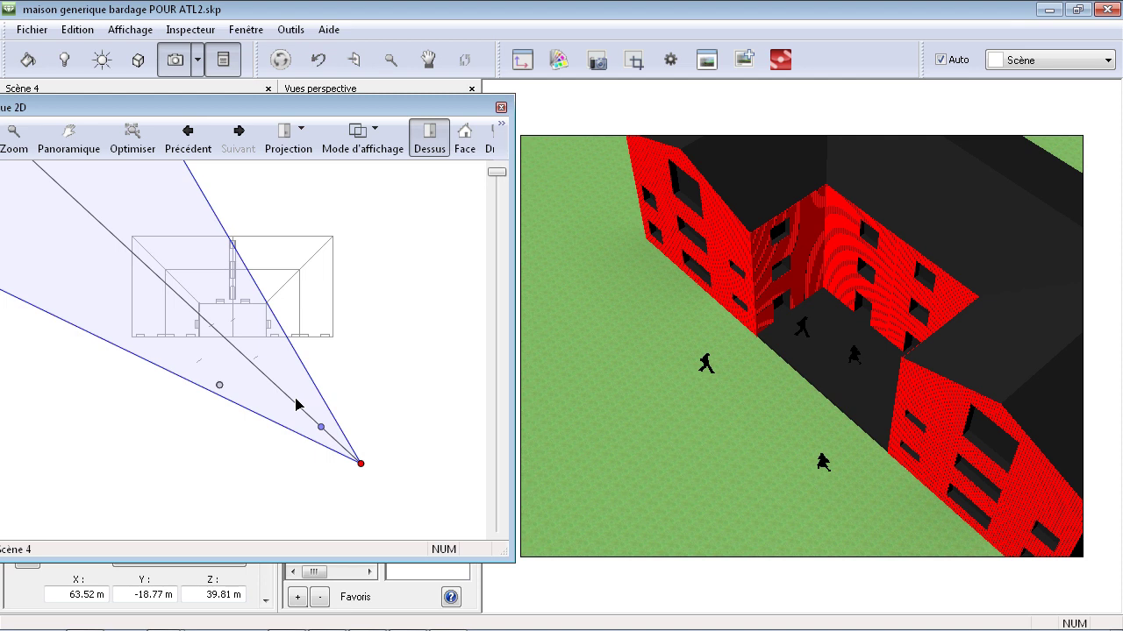
{"action": "left_click", "coordinate": [501, 108]}
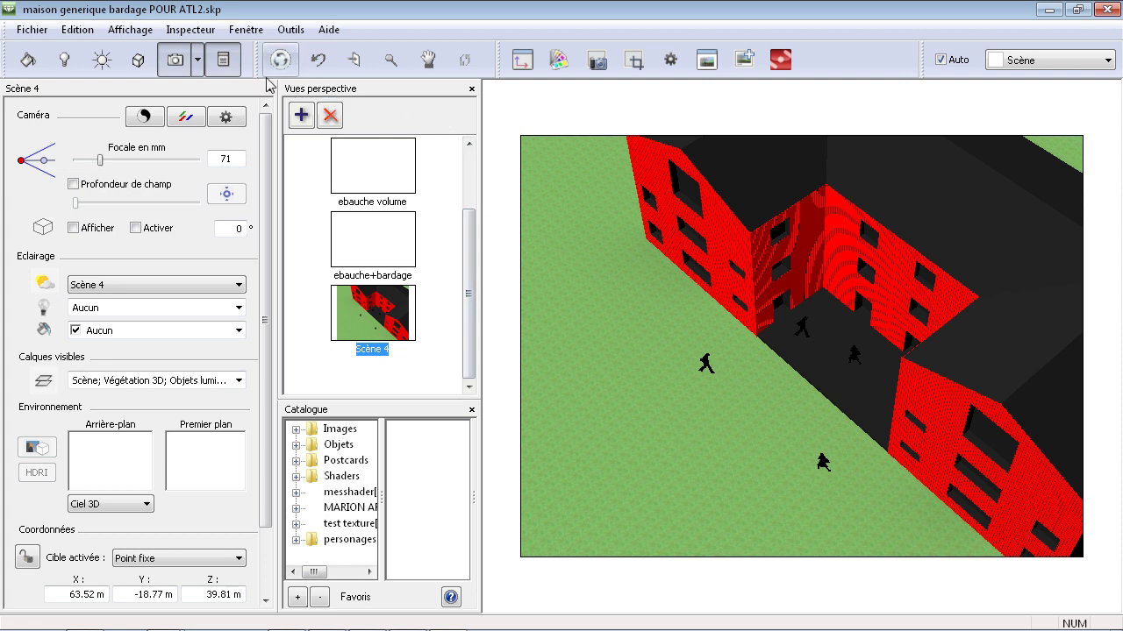
Add a new perspective view based on Scène 4 and widen its focal length to about 63 mm.
{"action": "left_click", "coordinate": [224, 61]}
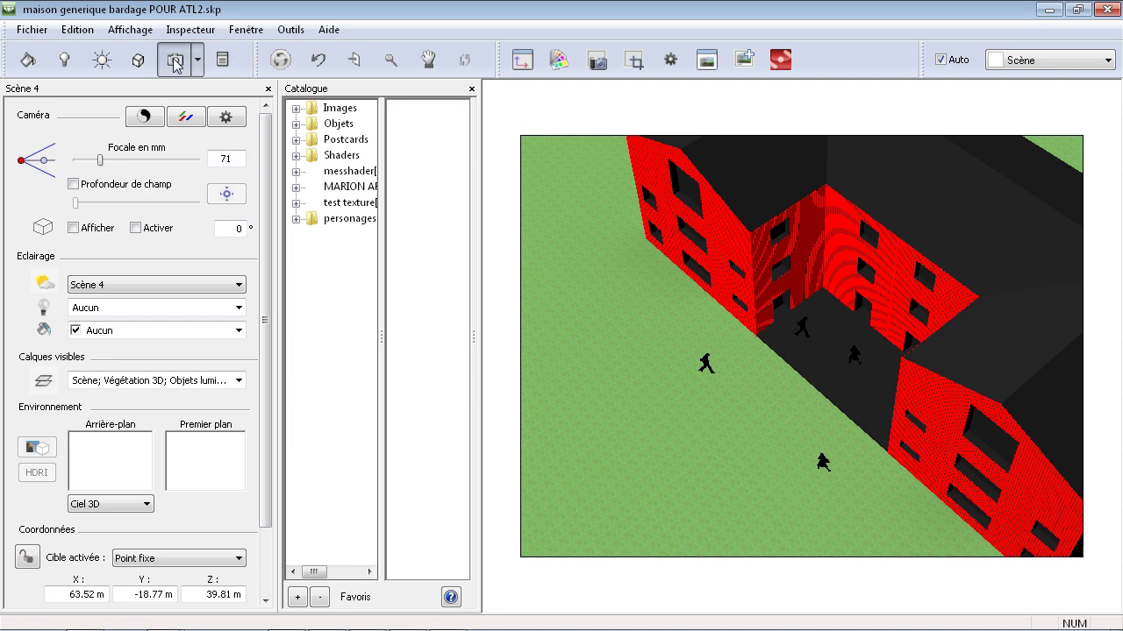
{"action": "left_click", "coordinate": [223, 62]}
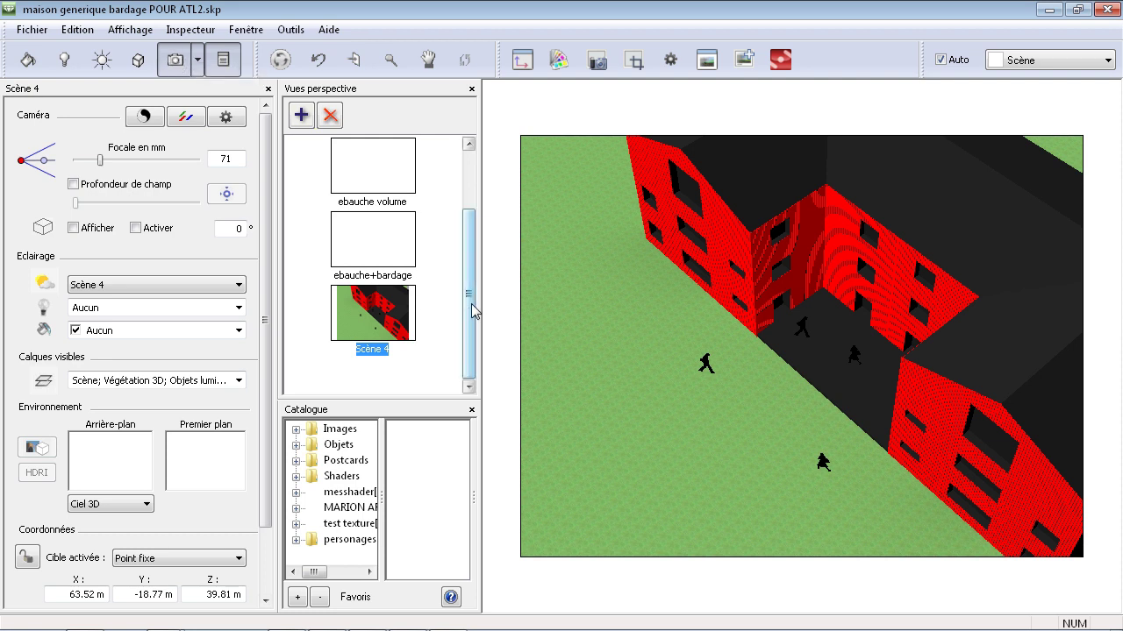
{"action": "left_click", "coordinate": [300, 116]}
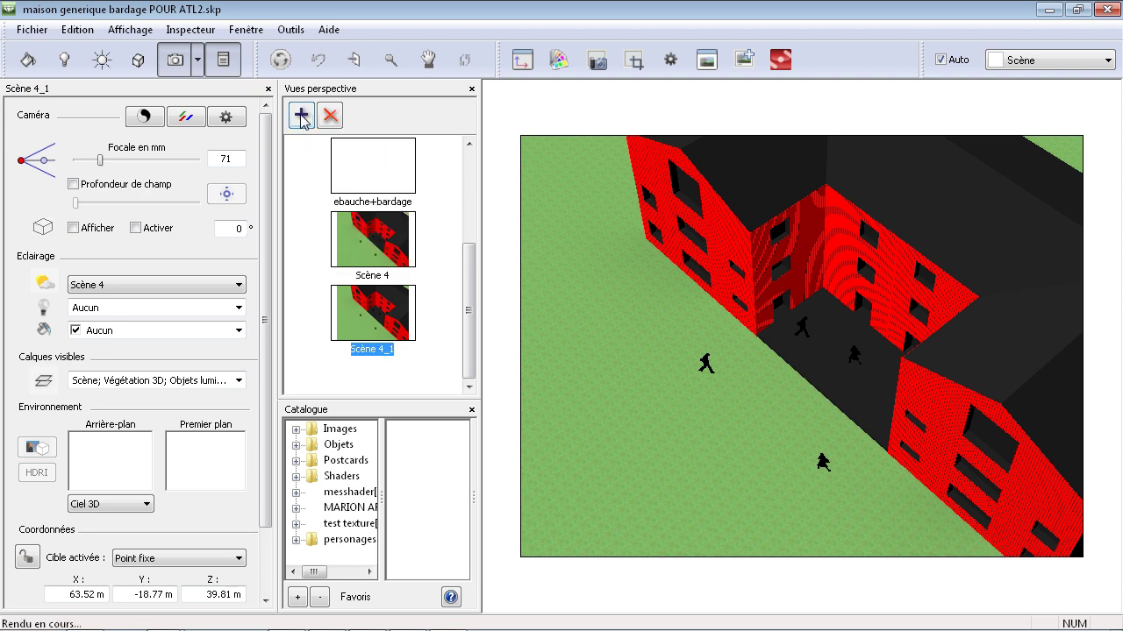
{"action": "left_click", "coordinate": [369, 321]}
{"action": "scroll", "coordinate": [178, 506], "scroll_direction": "down", "scroll_amount": 2}
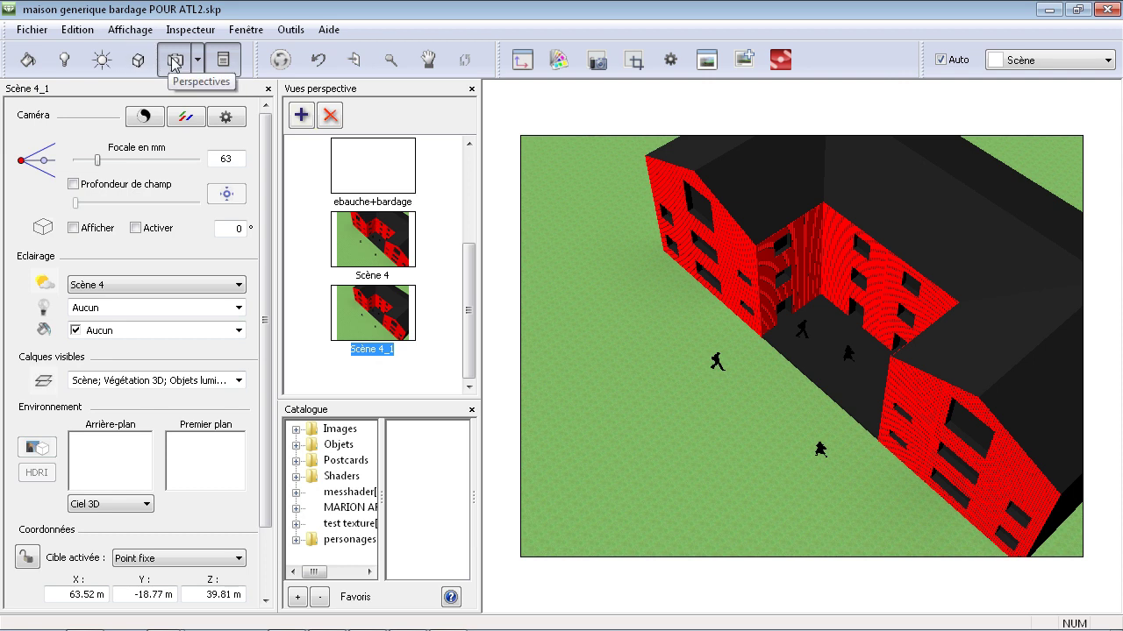
Look through the object, heliodon and light inspectors, finishing on the shader inspector.
{"action": "left_click", "coordinate": [144, 61]}
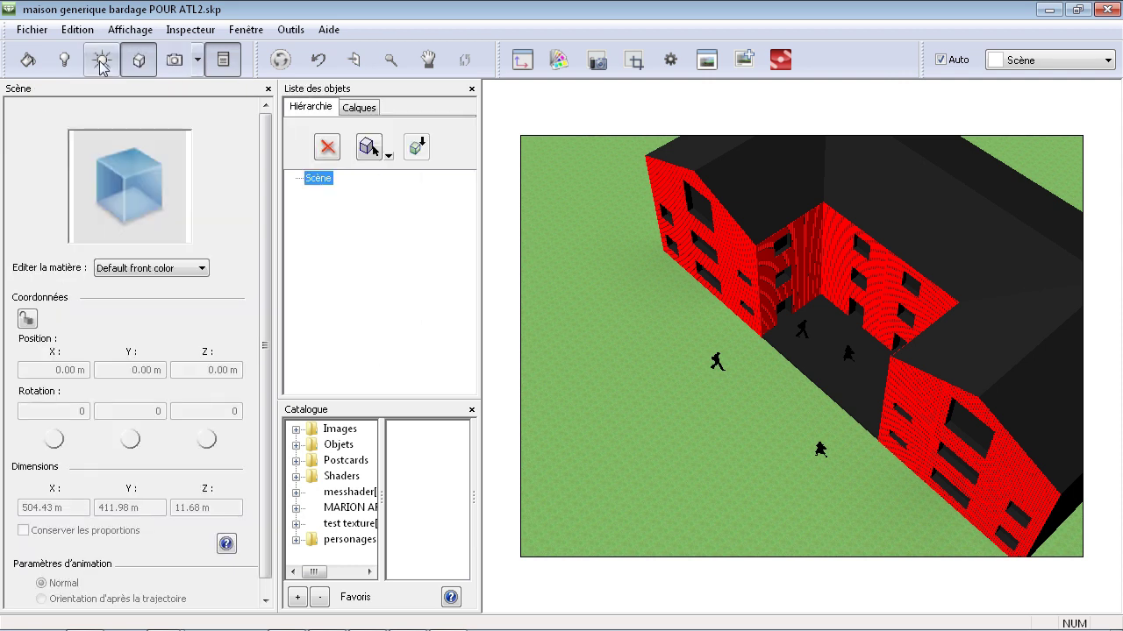
{"action": "left_click", "coordinate": [102, 61]}
{"action": "left_click", "coordinate": [65, 65]}
{"action": "left_click", "coordinate": [26, 63]}
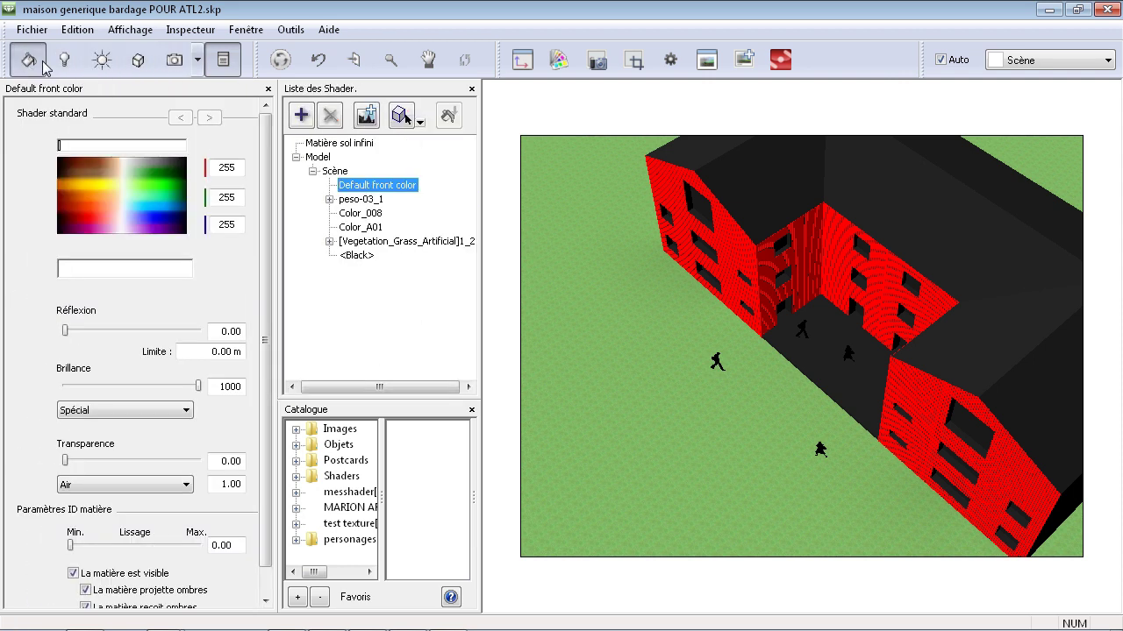
{"action": "left_click", "coordinate": [70, 63]}
{"action": "left_click", "coordinate": [112, 61]}
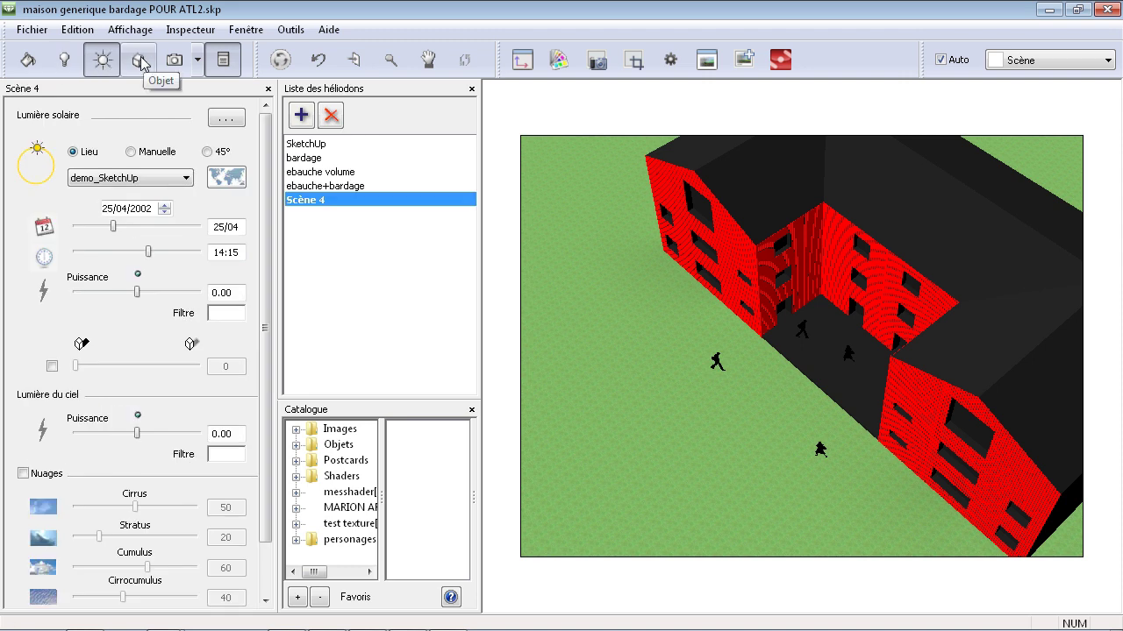
{"action": "left_click", "coordinate": [28, 61]}
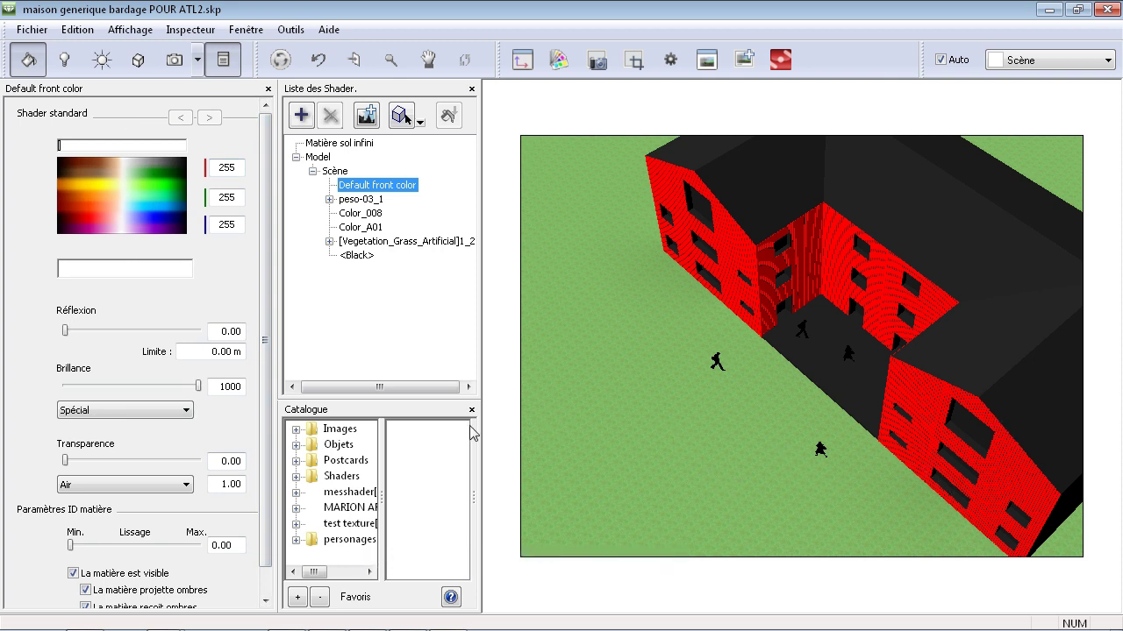
Toggle the catalogue's display and enlarge it below the shader list.
{"action": "left_click", "coordinate": [558, 61]}
{"action": "left_click", "coordinate": [559, 61]}
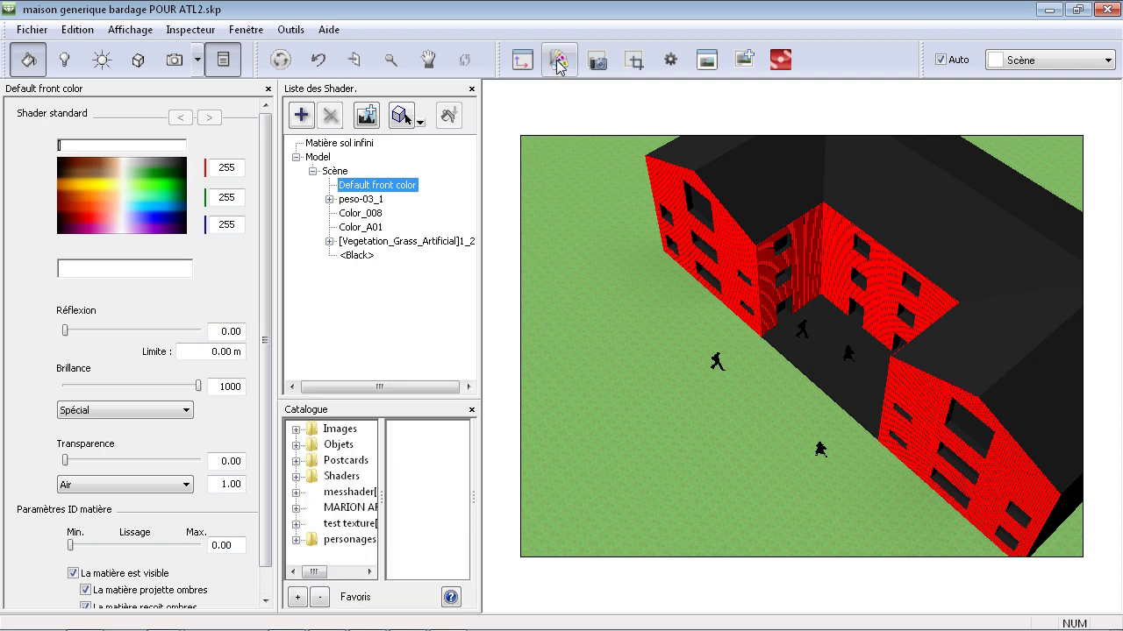
{"action": "left_click", "coordinate": [559, 61]}
{"action": "left_click", "coordinate": [559, 62]}
{"action": "left_click_drag", "start_coordinate": [383, 396], "coordinate": [387, 299]}
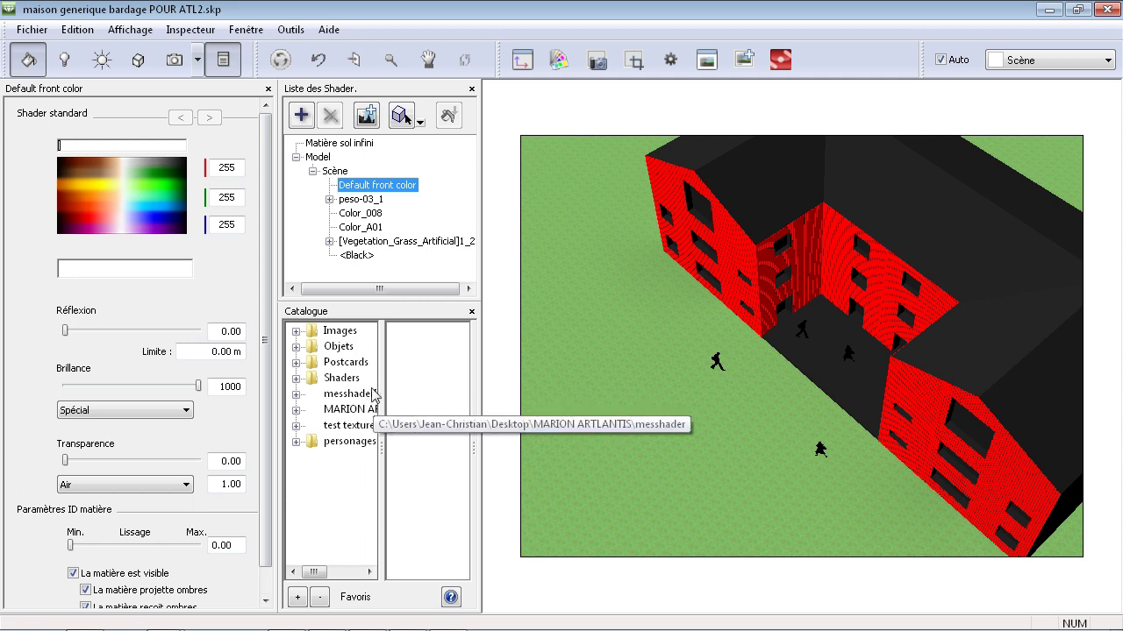
Apply the Aluminium shader from the catalogue's "a Surface" shader folder to the building's dark roof.
{"action": "left_click", "coordinate": [296, 379]}
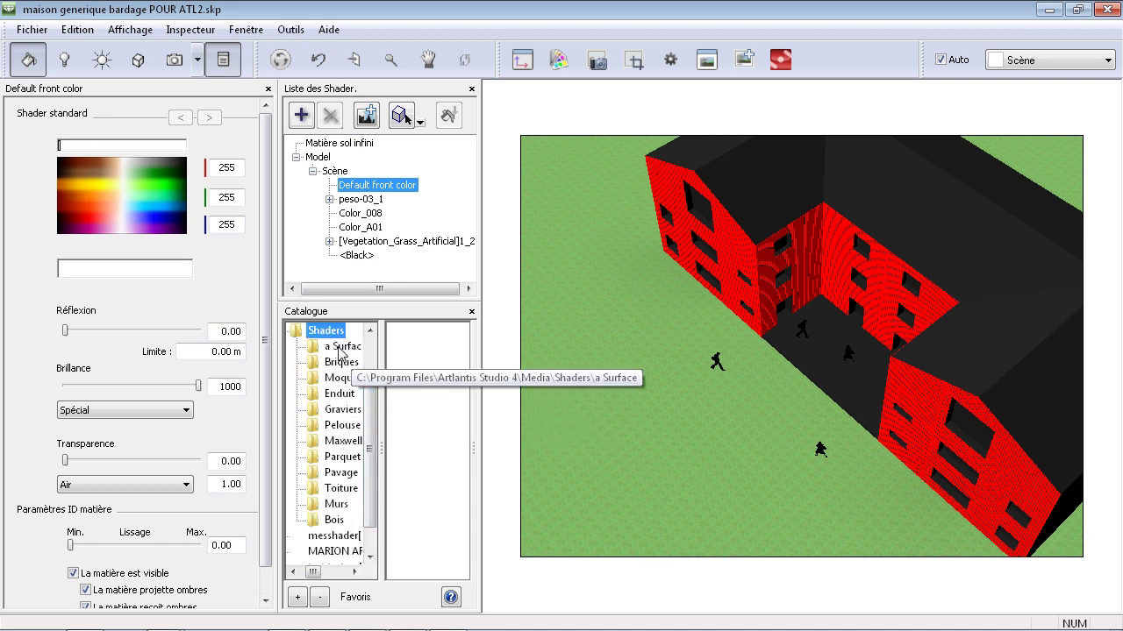
{"action": "left_click", "coordinate": [323, 350]}
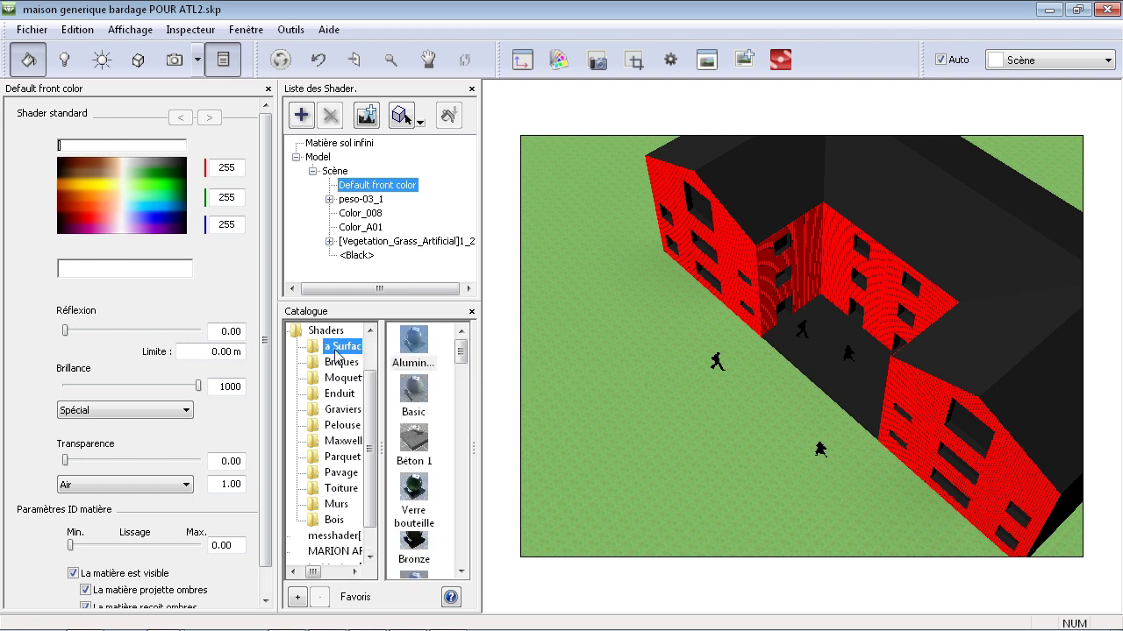
{"action": "left_click_drag", "start_coordinate": [463, 356], "coordinate": [493, 354]}
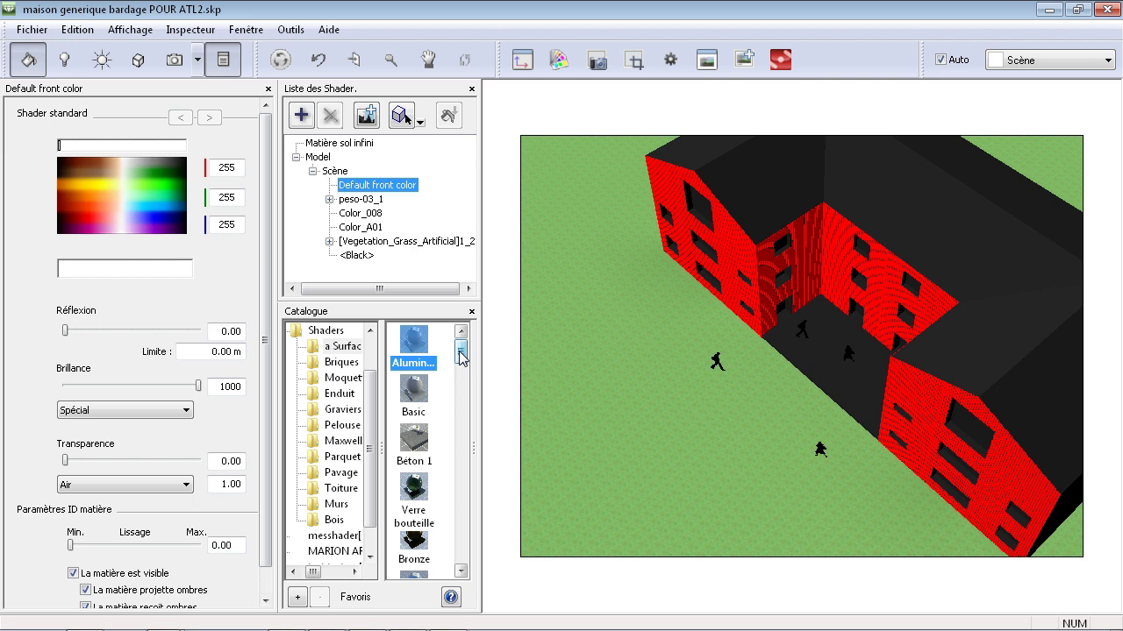
{"action": "left_click_drag", "start_coordinate": [428, 351], "coordinate": [759, 179]}
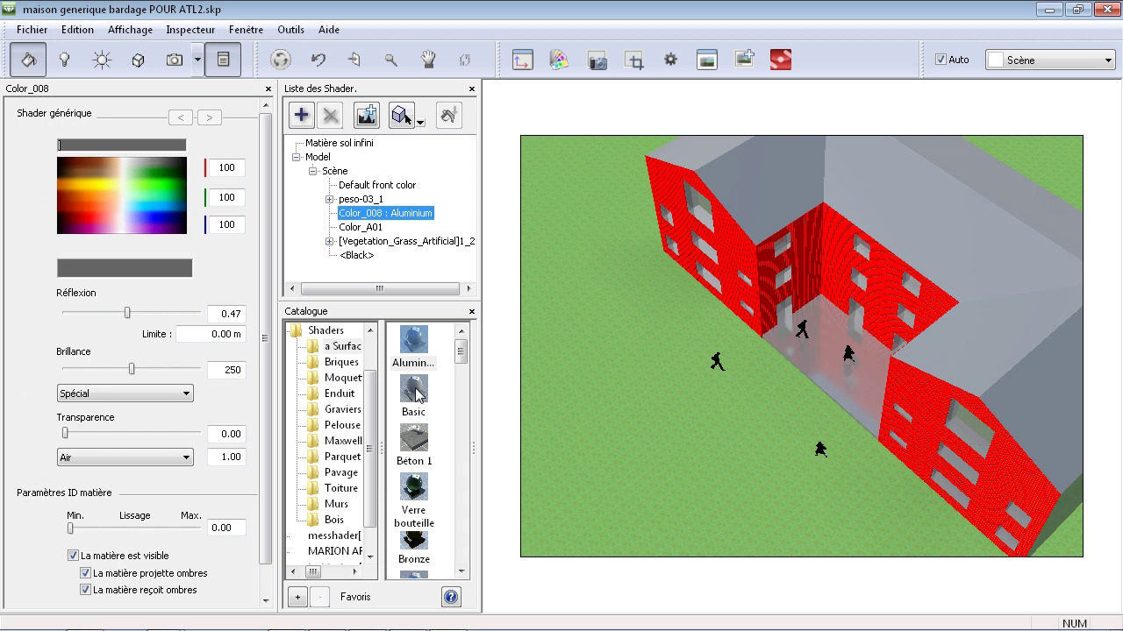
{"action": "mouse_move", "coordinate": [461, 352]}
{"action": "left_mouse_down"}
{"action": "mouse_move", "coordinate": [461, 396]}
{"action": "mouse_move", "coordinate": [461, 352]}
{"action": "left_mouse_up"}
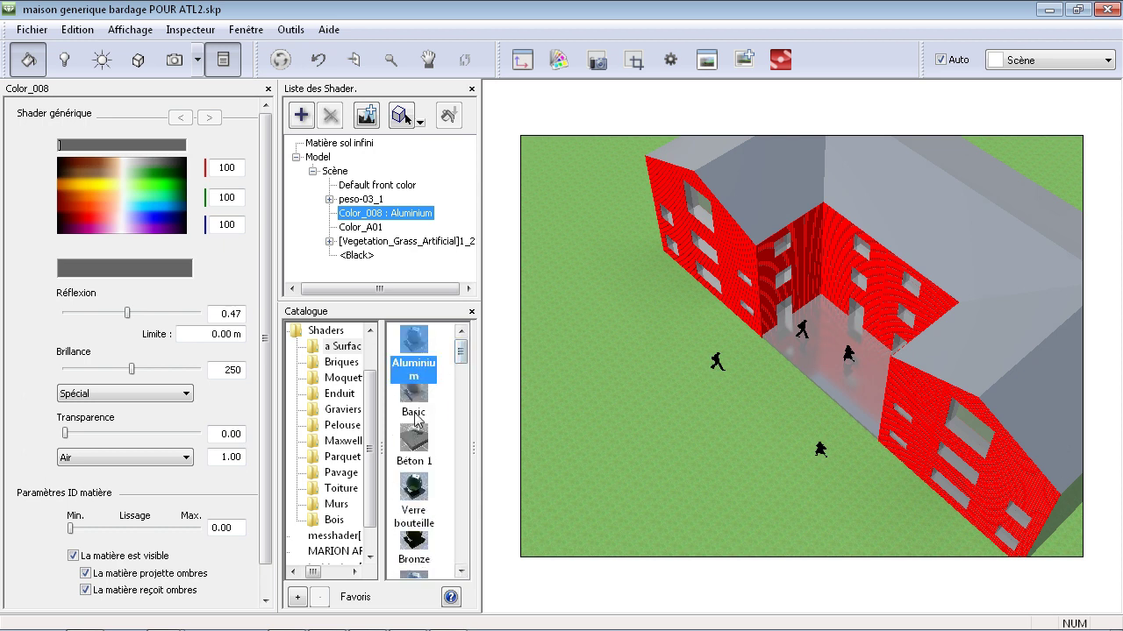
Replace the roof's shader with Basic from the "a Surface" folder and darken its colour to RGB 35, 35, 35.
{"action": "left_click_drag", "start_coordinate": [421, 393], "coordinate": [1004, 332]}
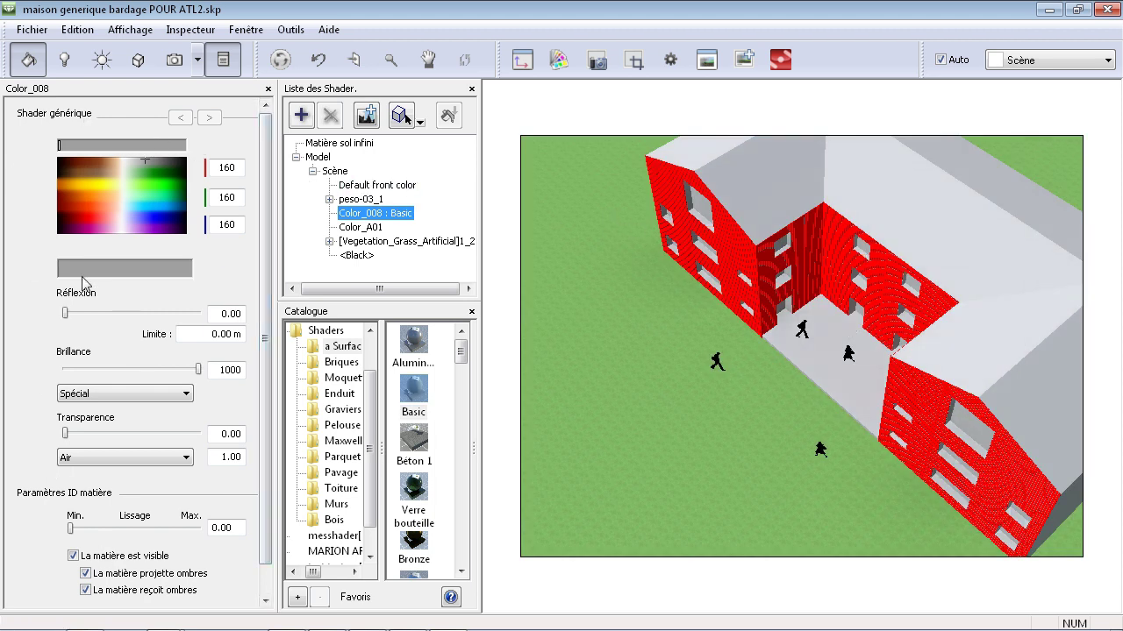
{"action": "left_click", "coordinate": [173, 164]}
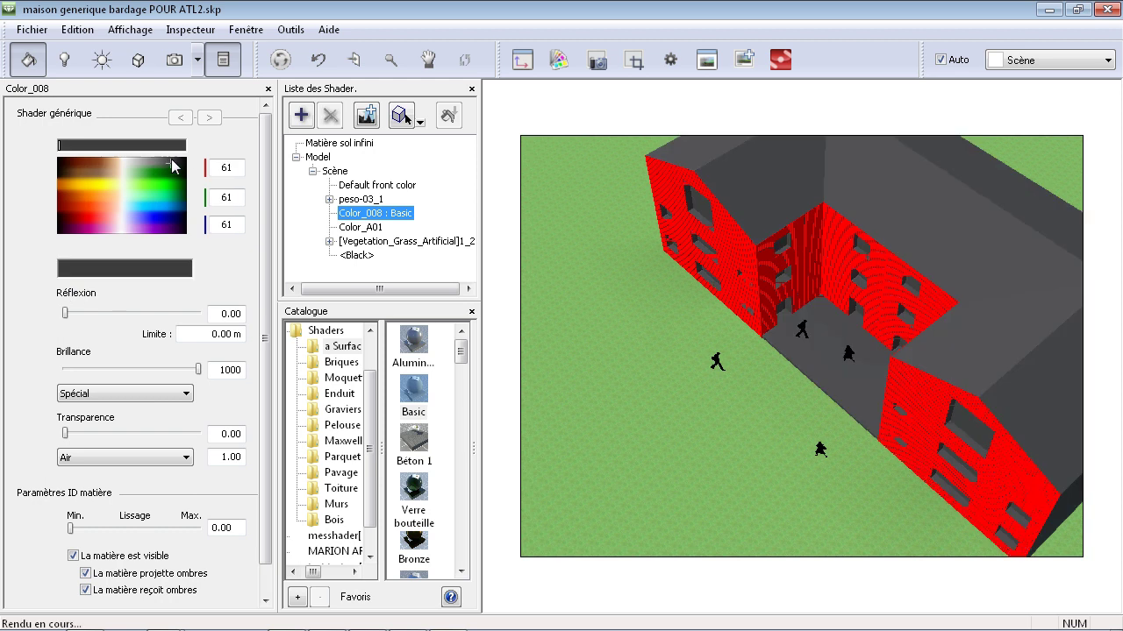
{"action": "left_click", "coordinate": [177, 161]}
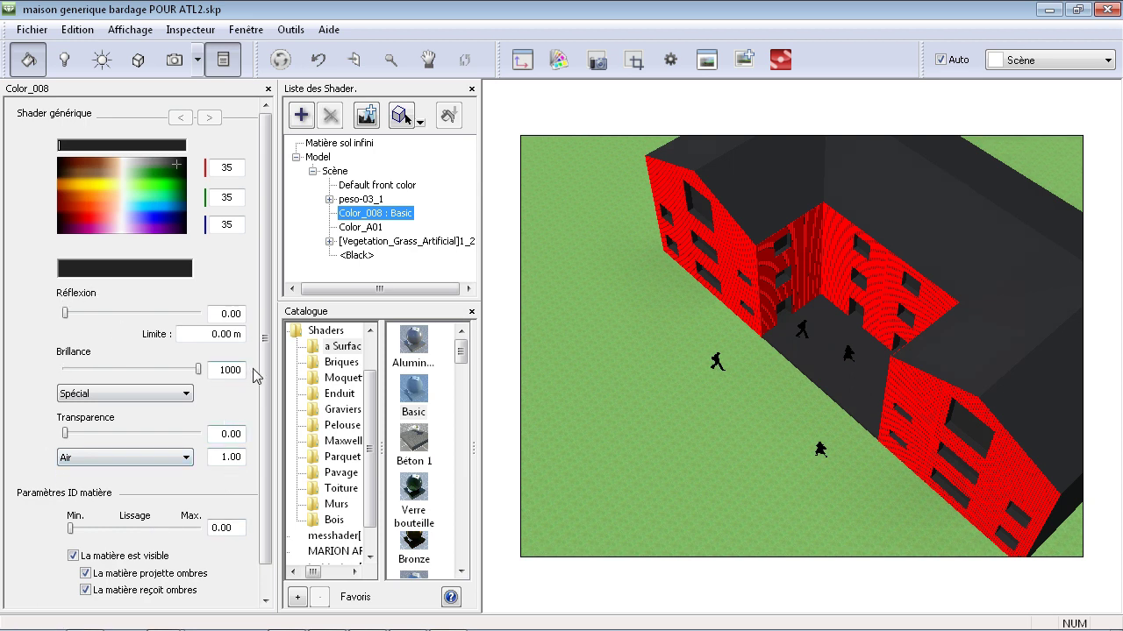
{"action": "mouse_move", "coordinate": [264, 362]}
{"action": "left_mouse_down"}
{"action": "mouse_move", "coordinate": [258, 429]}
{"action": "mouse_move", "coordinate": [272, 360]}
{"action": "left_mouse_up"}
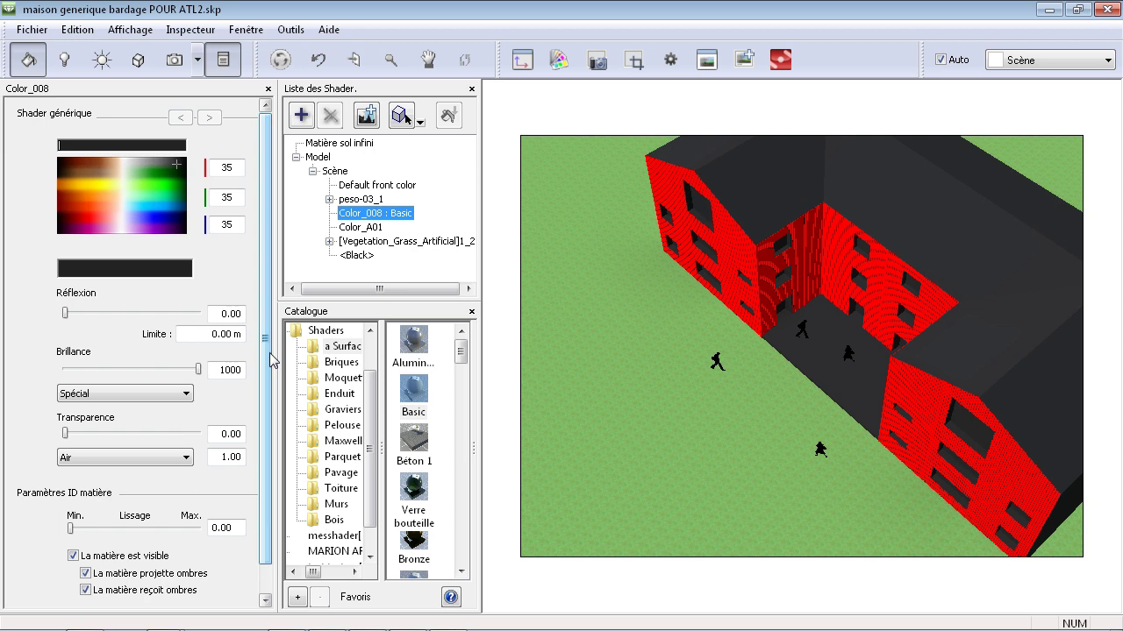
{"action": "left_click_drag", "start_coordinate": [431, 348], "coordinate": [915, 394]}
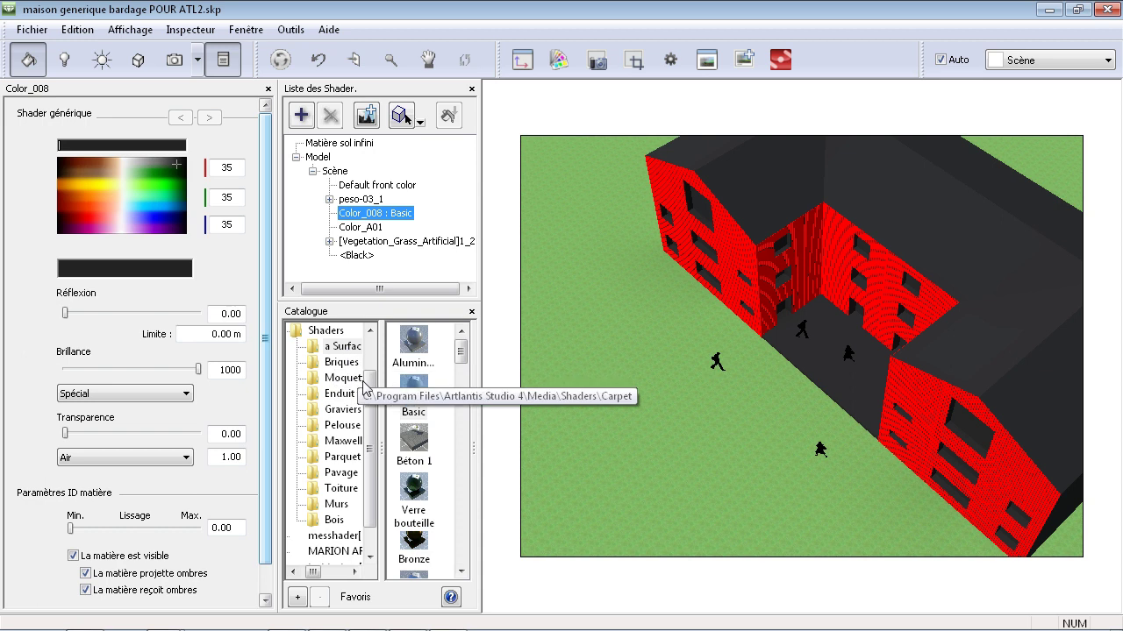
Apply the Orme 01 shader from the "Bois" folder to the red facades and set its size to 0.61 m.
{"action": "scroll", "coordinate": [367, 428], "scroll_direction": "down", "scroll_amount": 1}
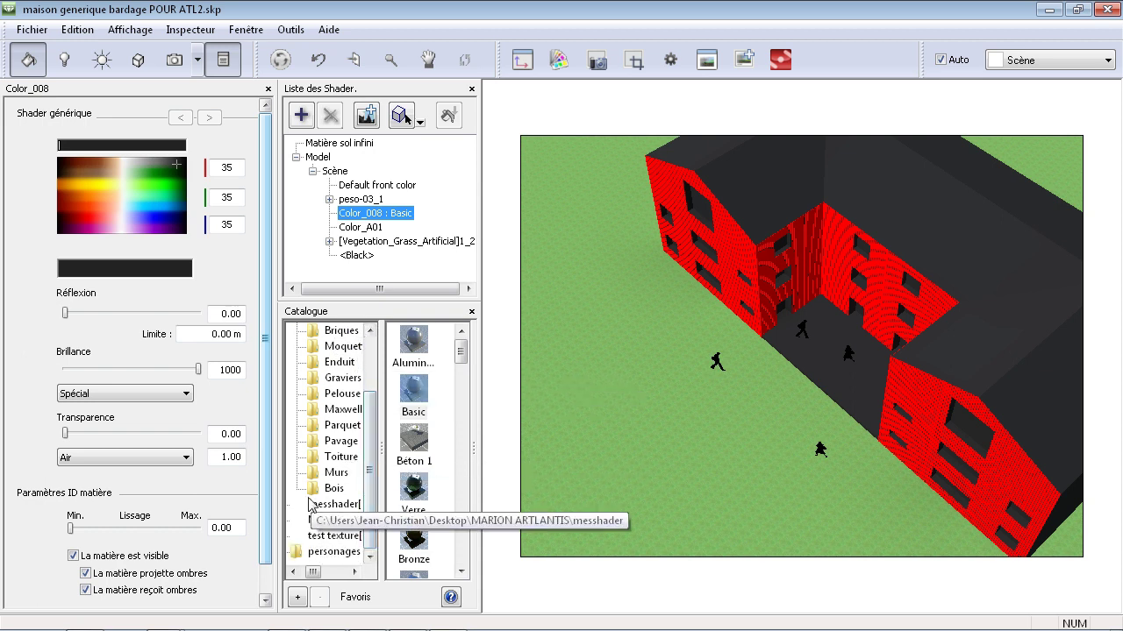
{"action": "left_click", "coordinate": [333, 487]}
{"action": "left_click_drag", "start_coordinate": [466, 390], "coordinate": [997, 481]}
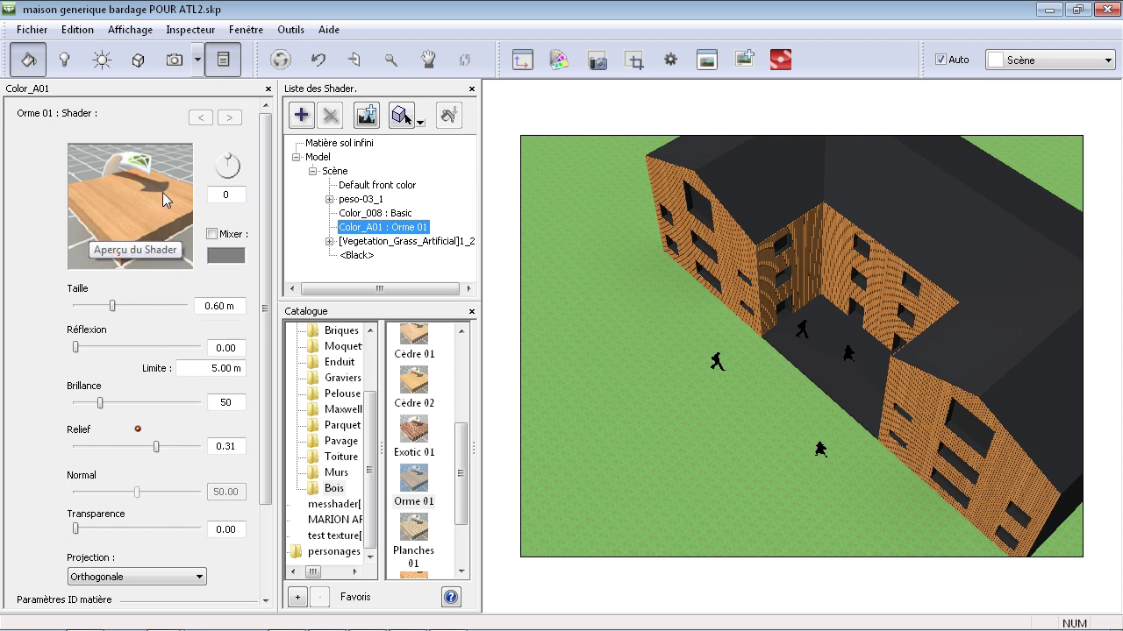
{"action": "mouse_move", "coordinate": [112, 305]}
{"action": "left_mouse_down"}
{"action": "mouse_move", "coordinate": [167, 303]}
{"action": "mouse_move", "coordinate": [116, 308]}
{"action": "left_mouse_up"}
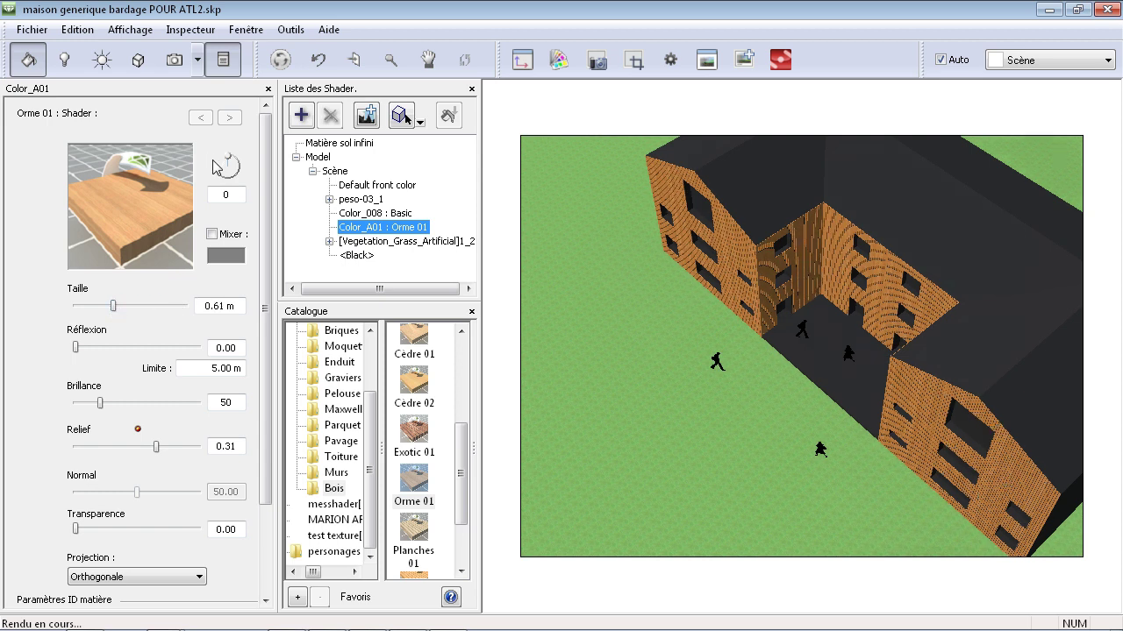
{"action": "mouse_move", "coordinate": [229, 163]}
{"action": "left_mouse_down"}
{"action": "mouse_move", "coordinate": [249, 174]}
{"action": "mouse_move", "coordinate": [229, 160]}
{"action": "left_mouse_up"}
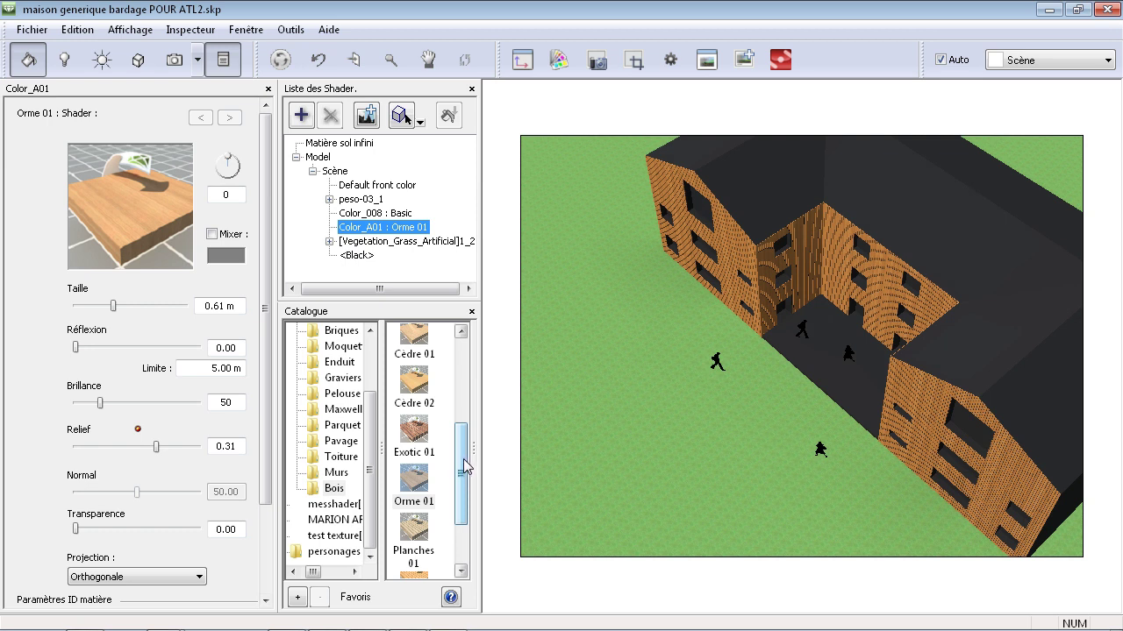
Apply the Plaque béton shader from the "a Surface" shader folder to the grass ground.
{"action": "left_click_drag", "start_coordinate": [460, 465], "coordinate": [475, 362]}
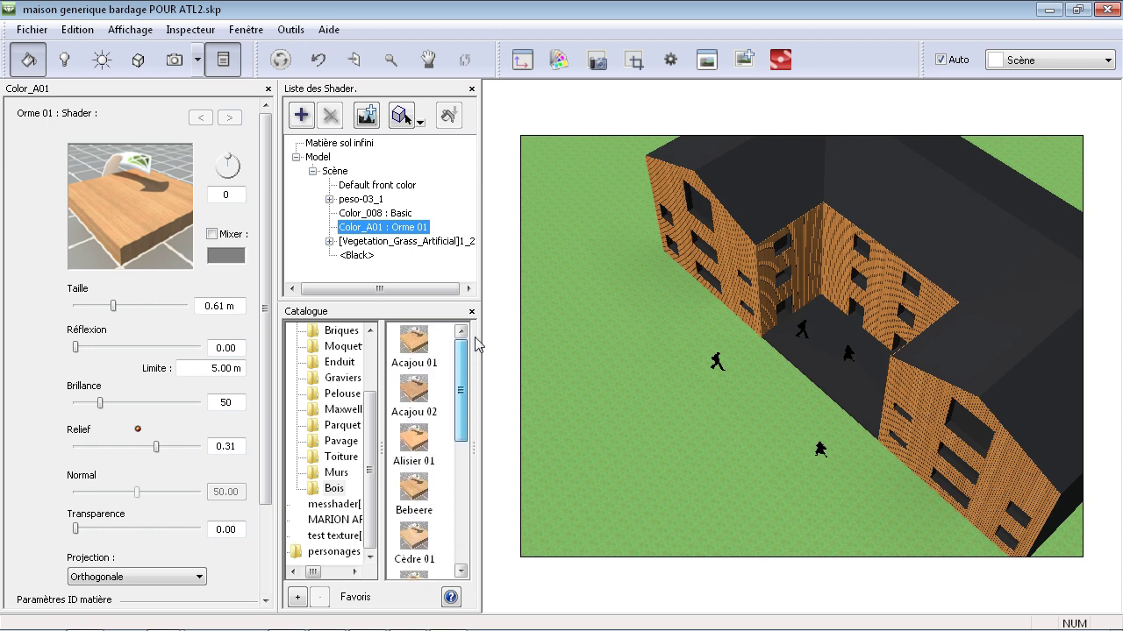
{"action": "left_click_drag", "start_coordinate": [372, 421], "coordinate": [383, 346]}
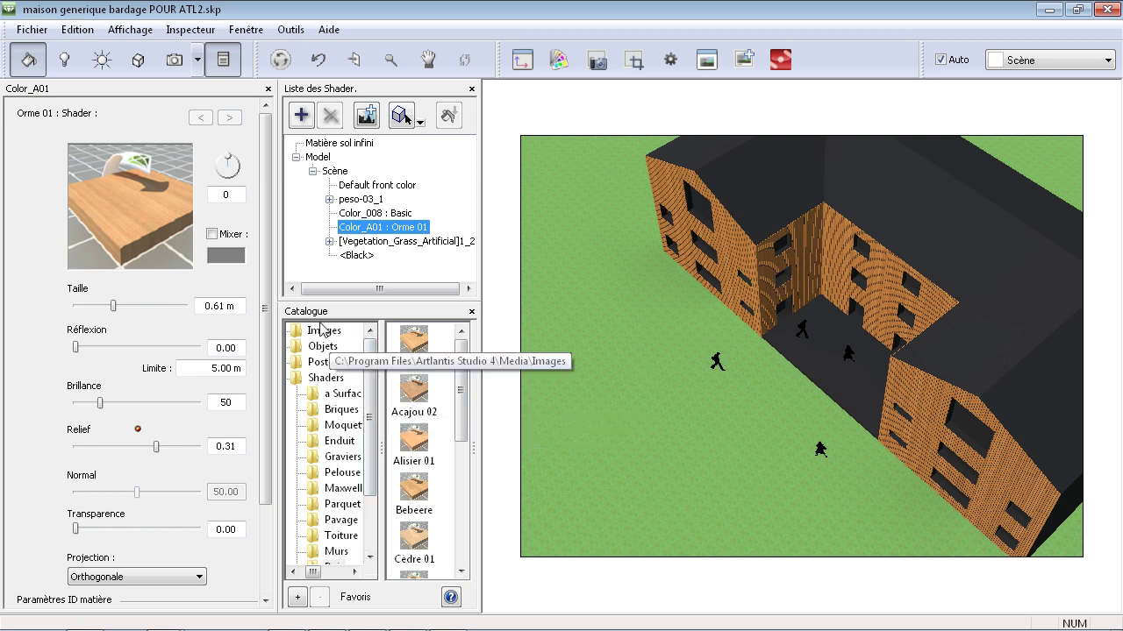
{"action": "left_click", "coordinate": [326, 378]}
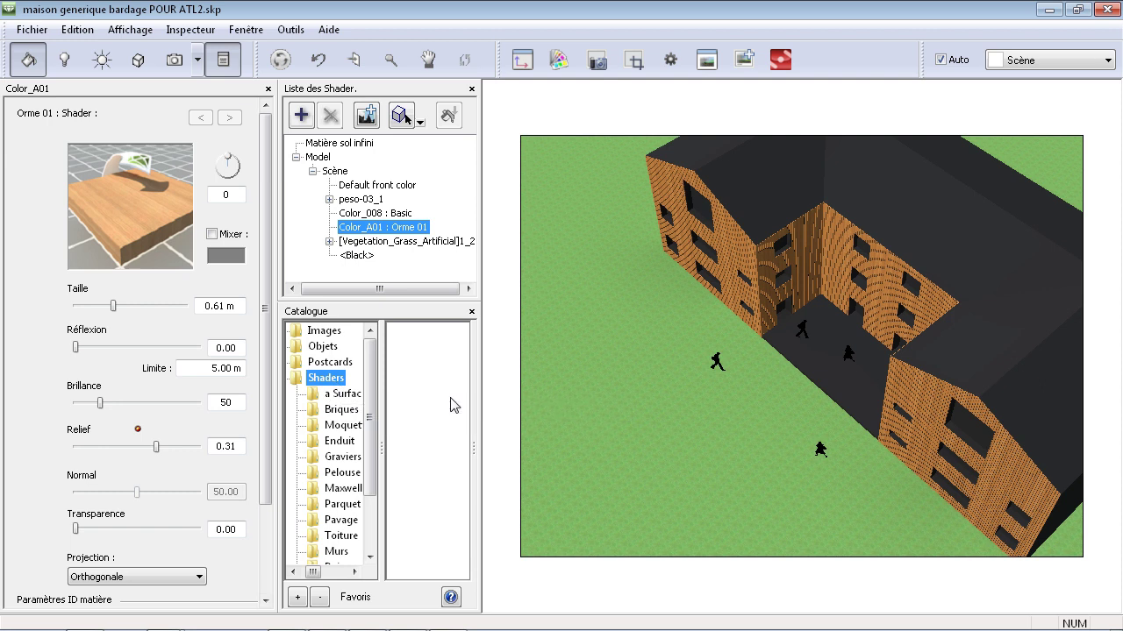
{"action": "left_click", "coordinate": [344, 393]}
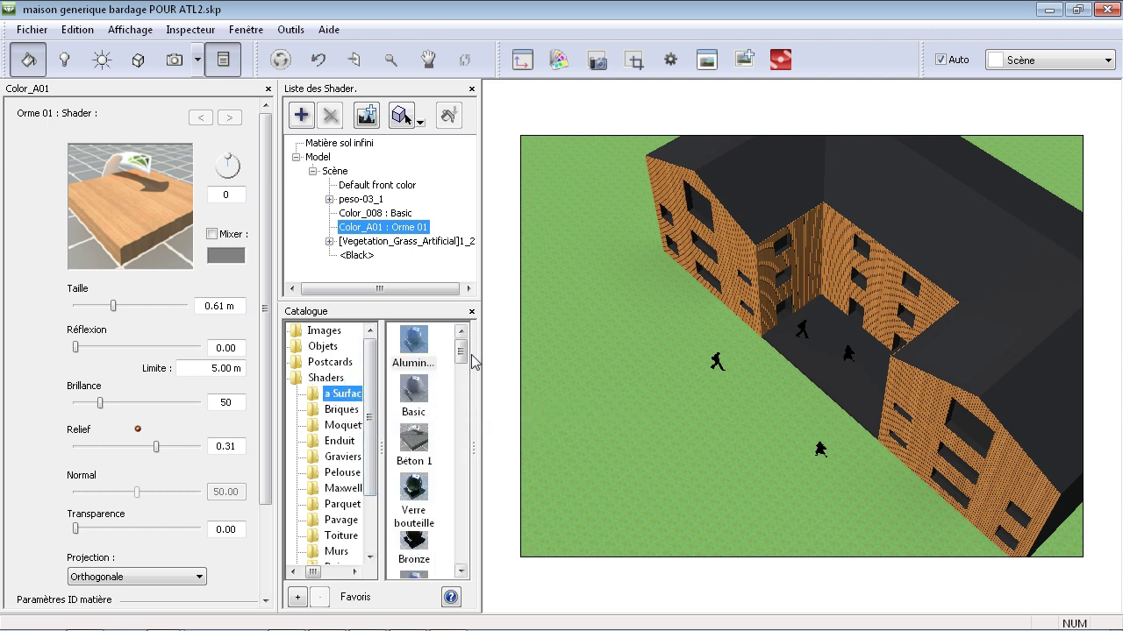
{"action": "left_click_drag", "start_coordinate": [462, 351], "coordinate": [421, 506]}
{"action": "left_click_drag", "start_coordinate": [410, 406], "coordinate": [574, 412]}
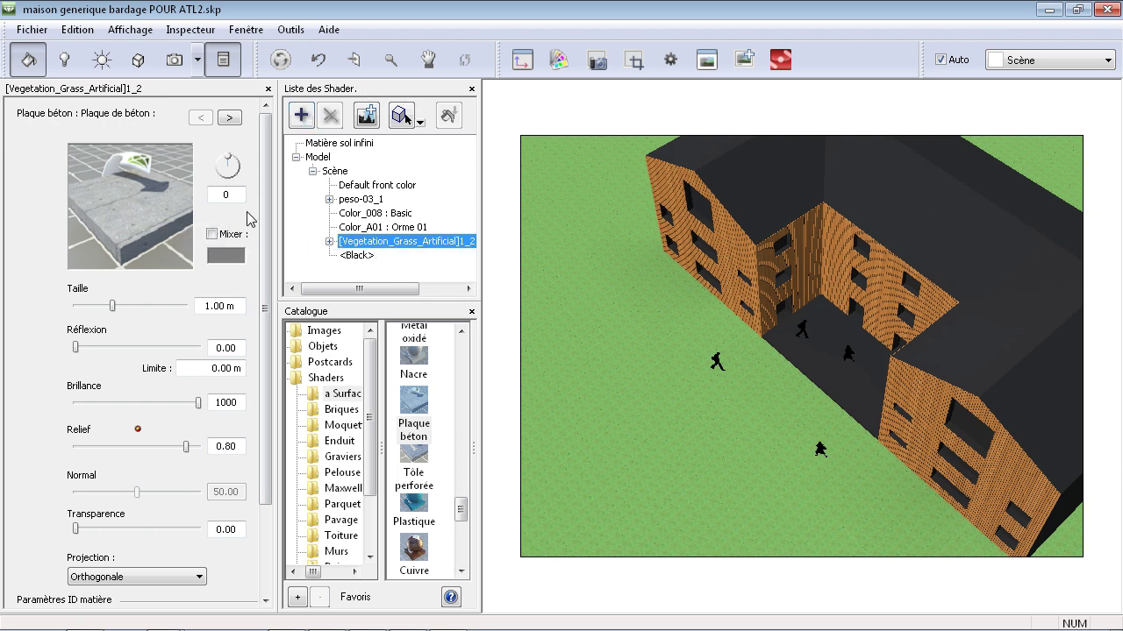
Delete the grass texture nested under the ground's [Vegetation_Grass_Artificial]1_2 material.
{"action": "left_click", "coordinate": [360, 244]}
{"action": "left_click", "coordinate": [329, 241]}
{"action": "left_click", "coordinate": [355, 255]}
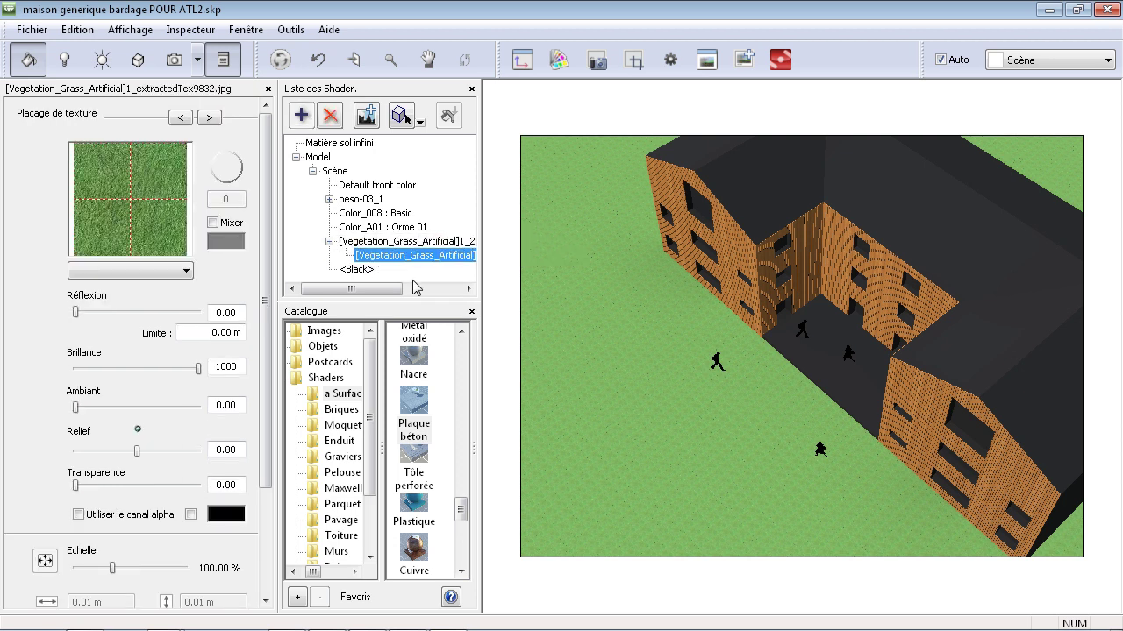
{"action": "left_click", "coordinate": [330, 115]}
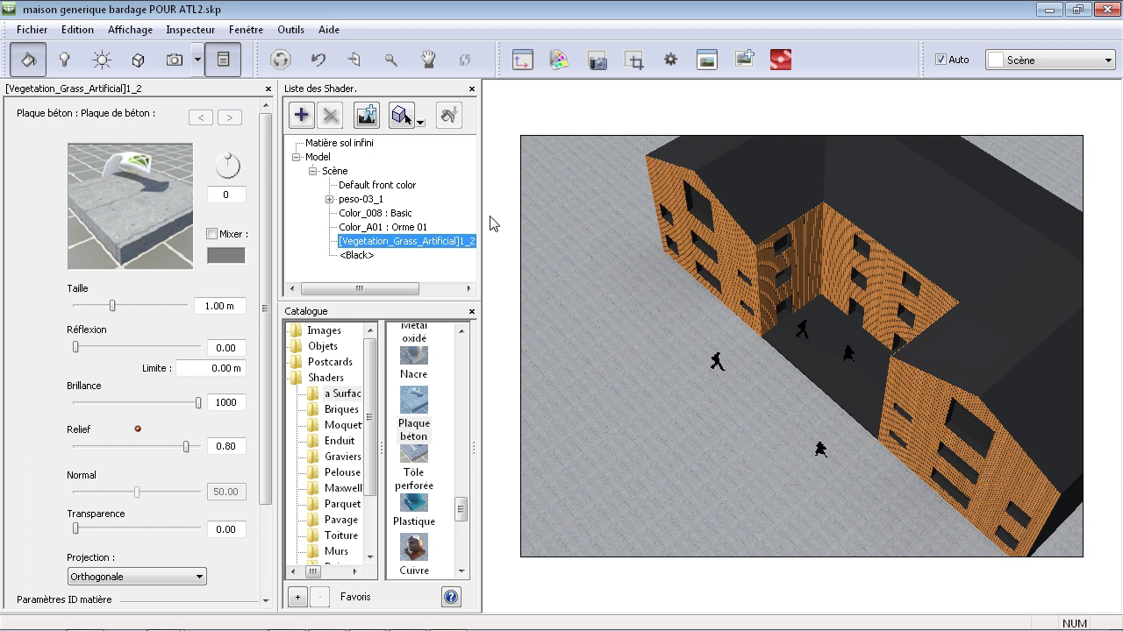
In the Scène 4 heliodon, enable sun shadow softening at 94 and set the time to 08:13.
{"action": "left_click", "coordinate": [103, 63]}
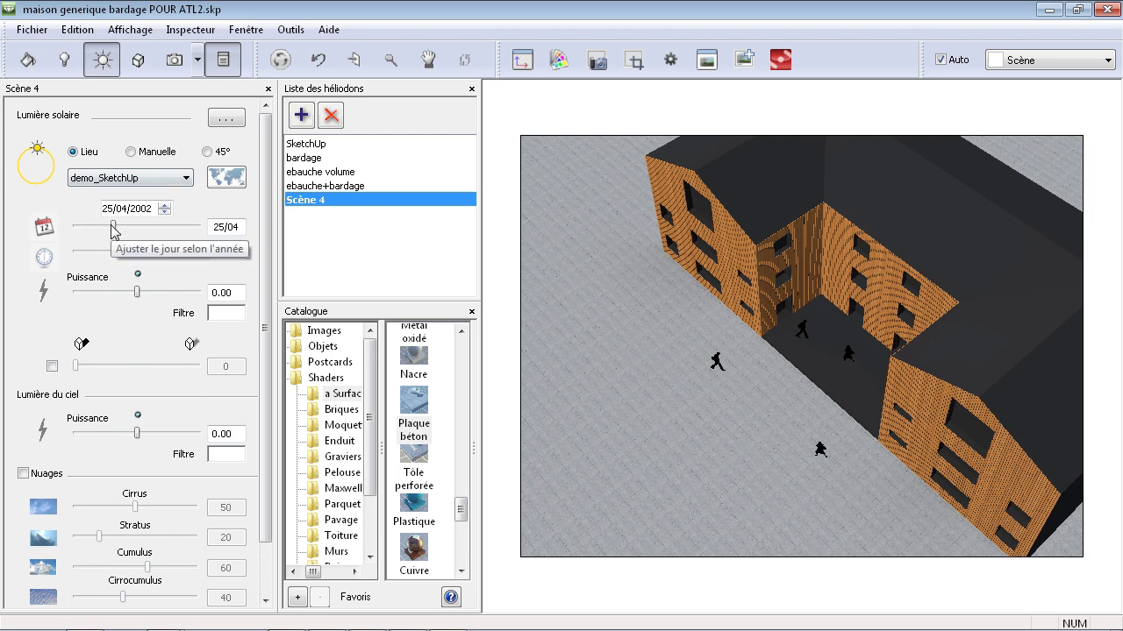
{"action": "left_click", "coordinate": [51, 367]}
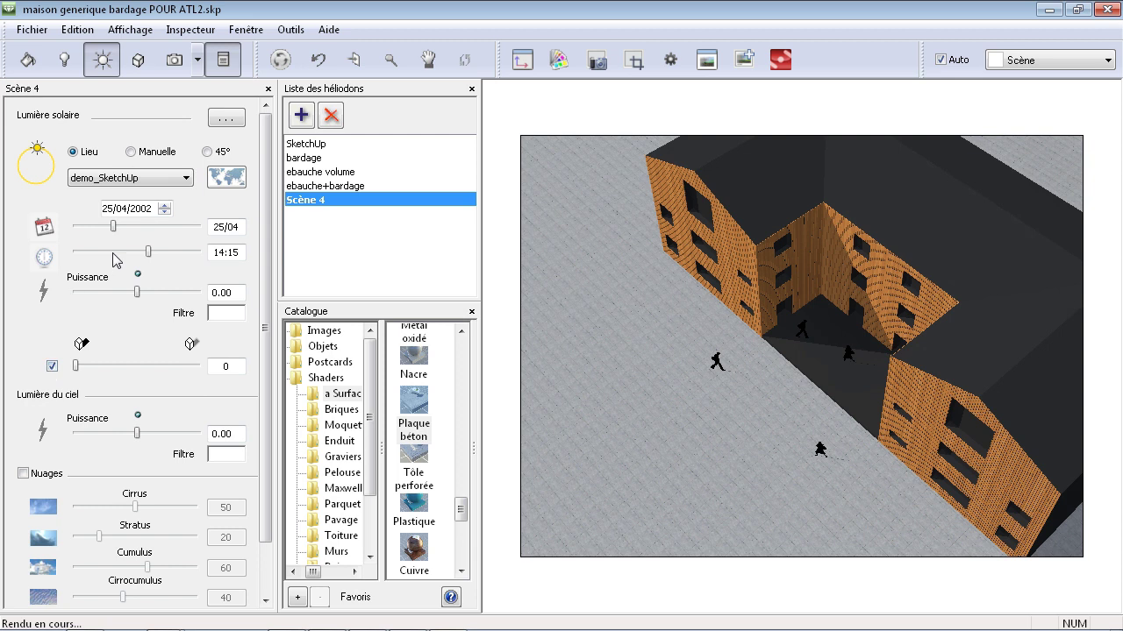
{"action": "left_click_drag", "start_coordinate": [148, 252], "coordinate": [117, 255]}
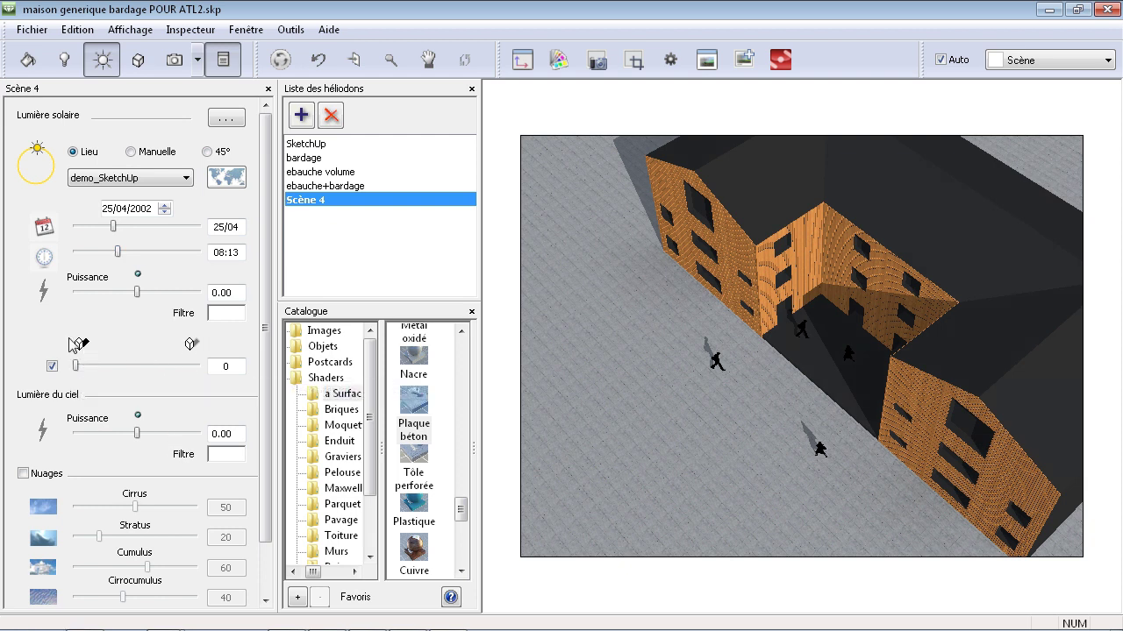
{"action": "left_click_drag", "start_coordinate": [77, 367], "coordinate": [192, 367]}
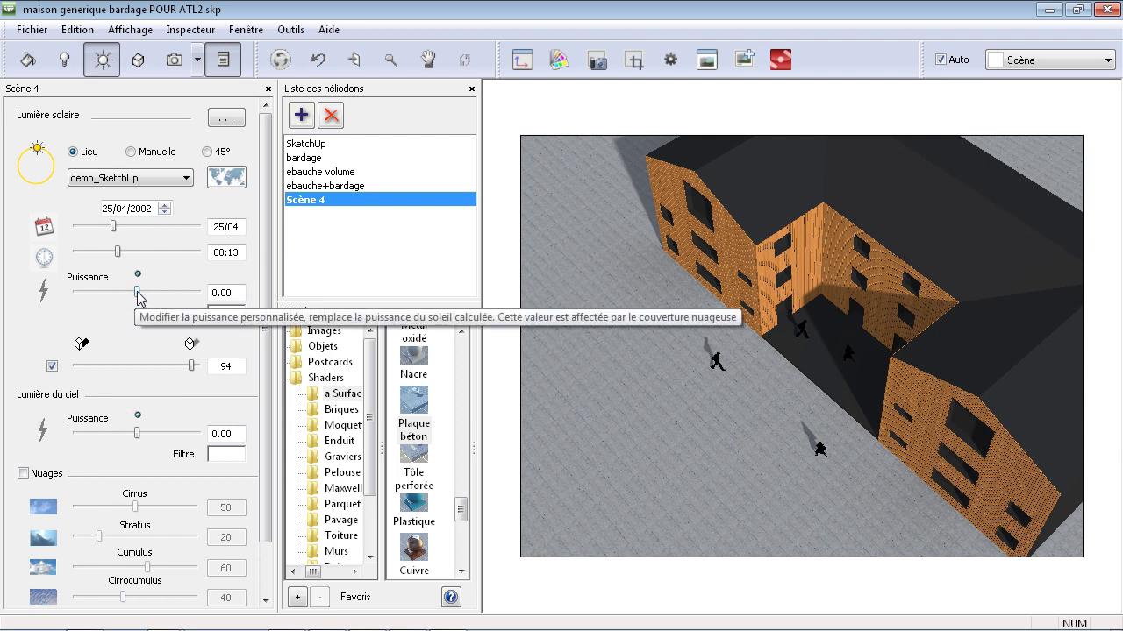
Adjust the heliodon's custom sunlight power to 32.86 and its sky light power to -42.86.
{"action": "left_click_drag", "start_coordinate": [138, 298], "coordinate": [170, 296]}
{"action": "left_click_drag", "start_coordinate": [79, 433], "coordinate": [150, 442]}
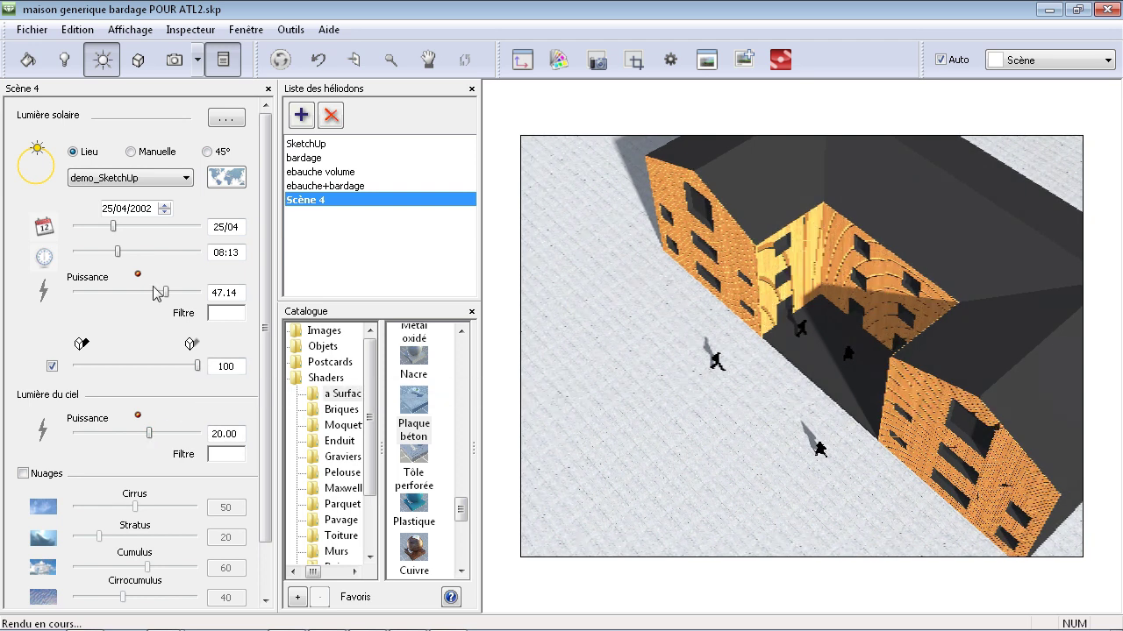
{"action": "mouse_move", "coordinate": [128, 296]}
{"action": "left_mouse_down"}
{"action": "mouse_move", "coordinate": [97, 296]}
{"action": "mouse_move", "coordinate": [109, 295]}
{"action": "left_mouse_up"}
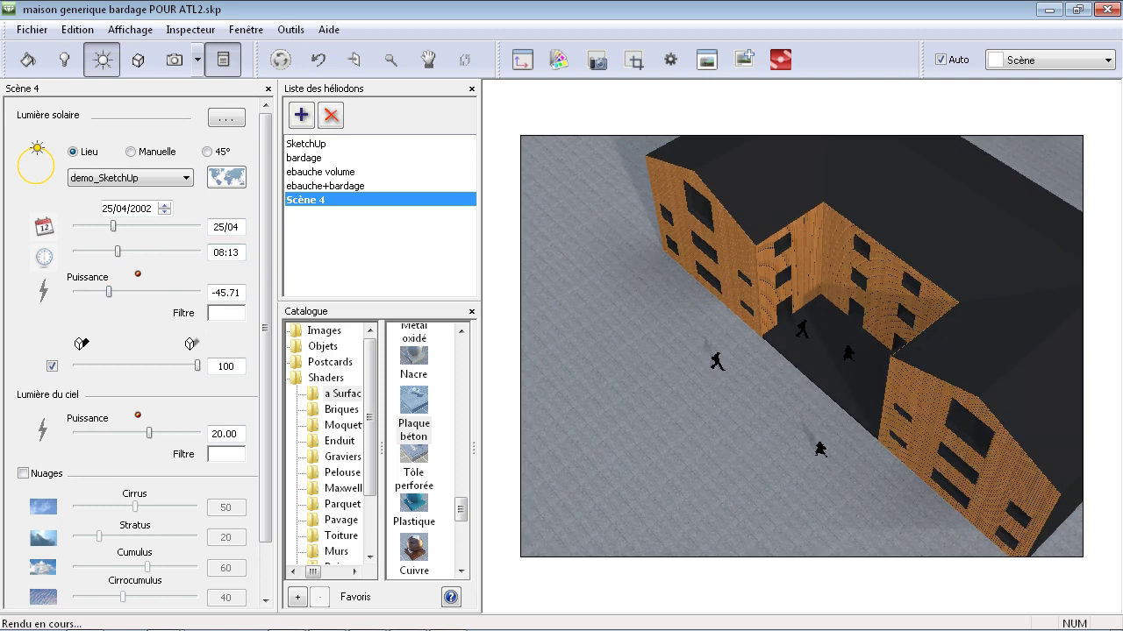
{"action": "left_click_drag", "start_coordinate": [108, 296], "coordinate": [170, 300]}
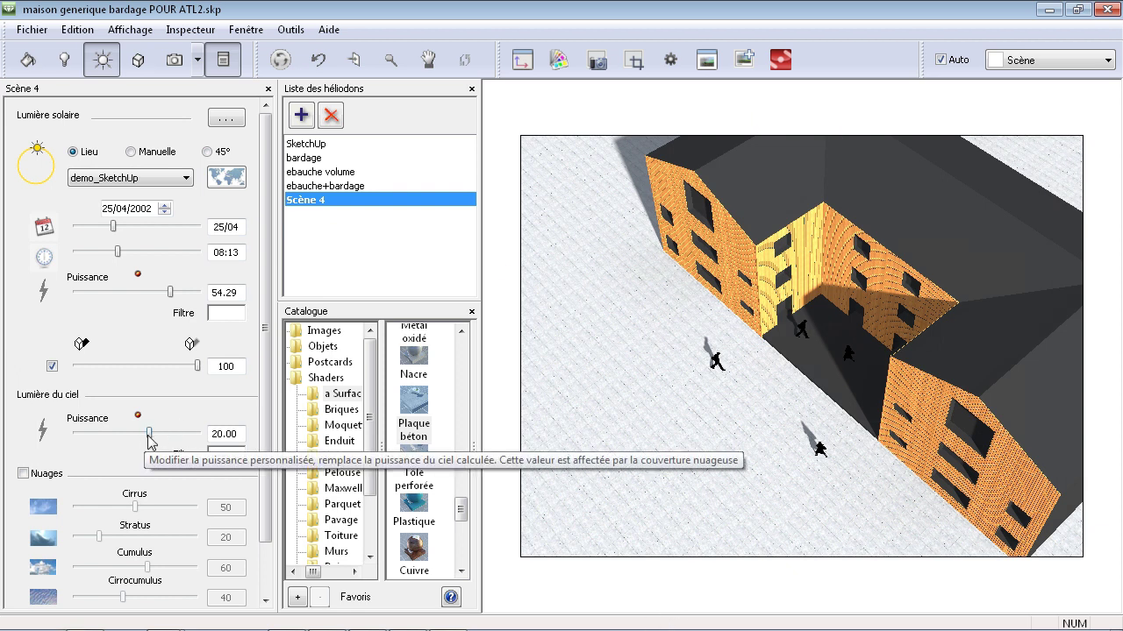
{"action": "left_click_drag", "start_coordinate": [150, 434], "coordinate": [111, 436]}
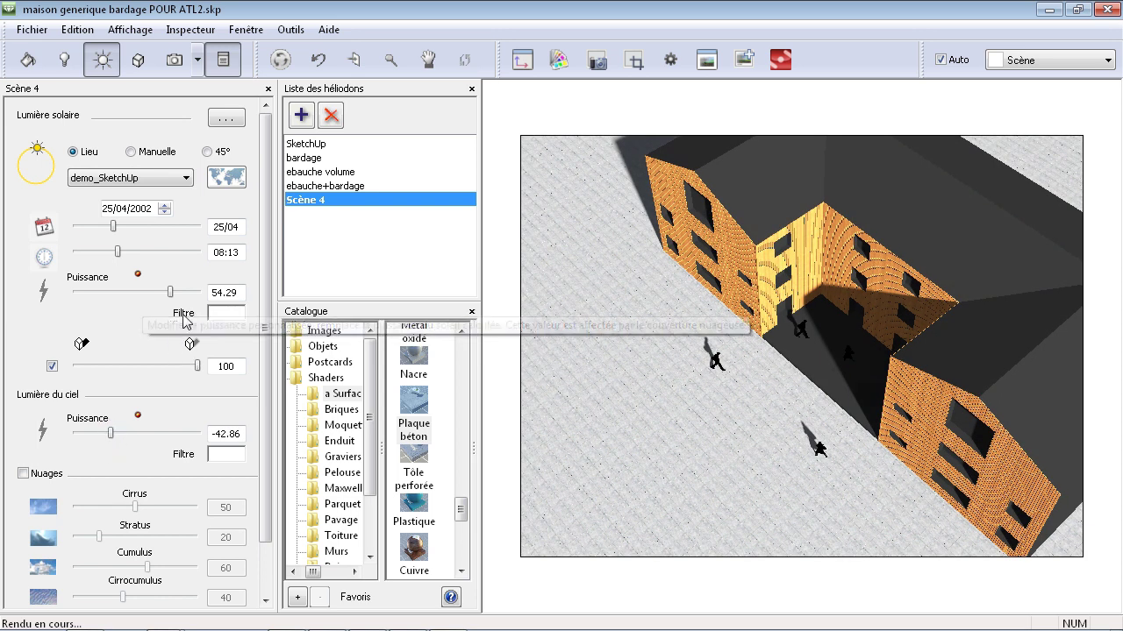
{"action": "mouse_move", "coordinate": [170, 292]}
{"action": "left_mouse_down"}
{"action": "mouse_move", "coordinate": [141, 291]}
{"action": "mouse_move", "coordinate": [158, 285]}
{"action": "left_mouse_up"}
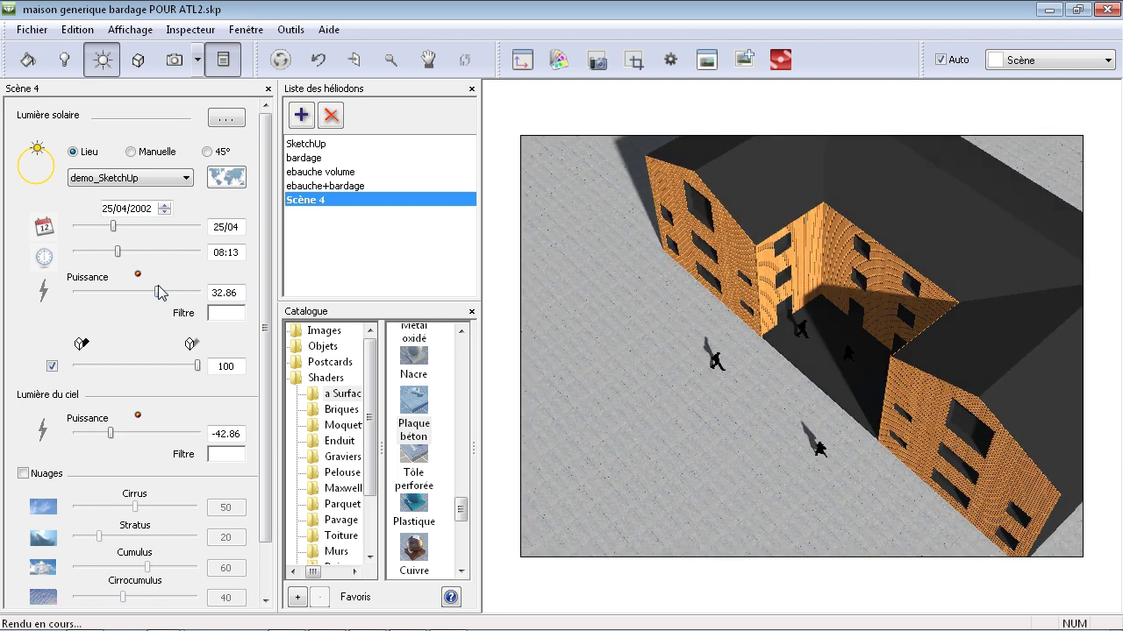
Replace the ground's shader with Béton 1 from the "a Surface" shader folder.
{"action": "left_click_drag", "start_coordinate": [462, 511], "coordinate": [461, 352]}
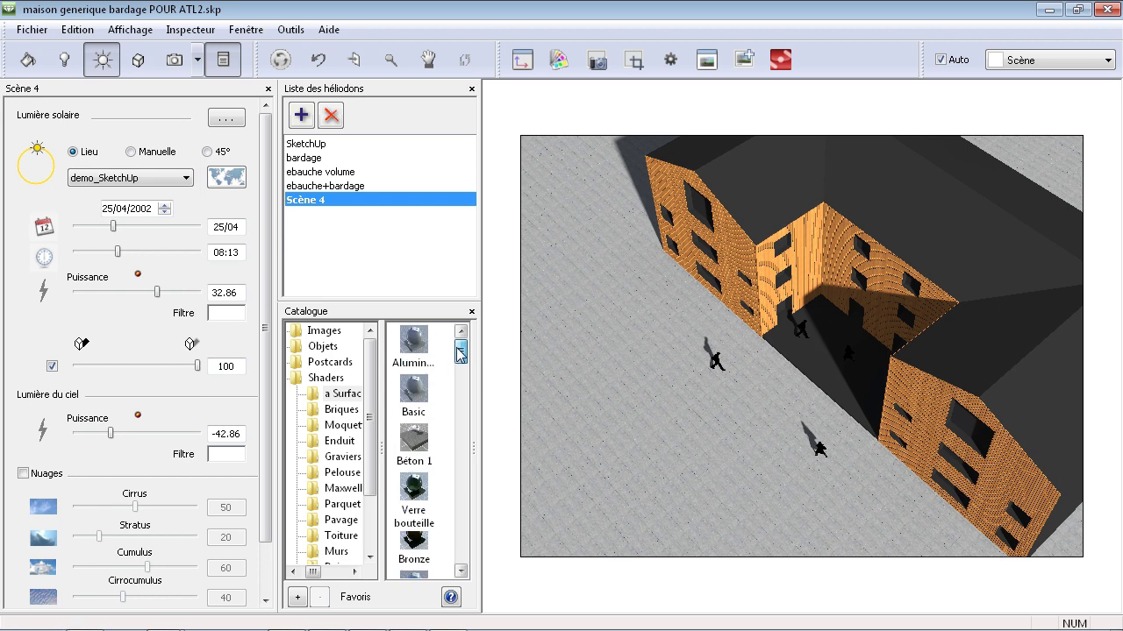
{"action": "left_click", "coordinate": [414, 438]}
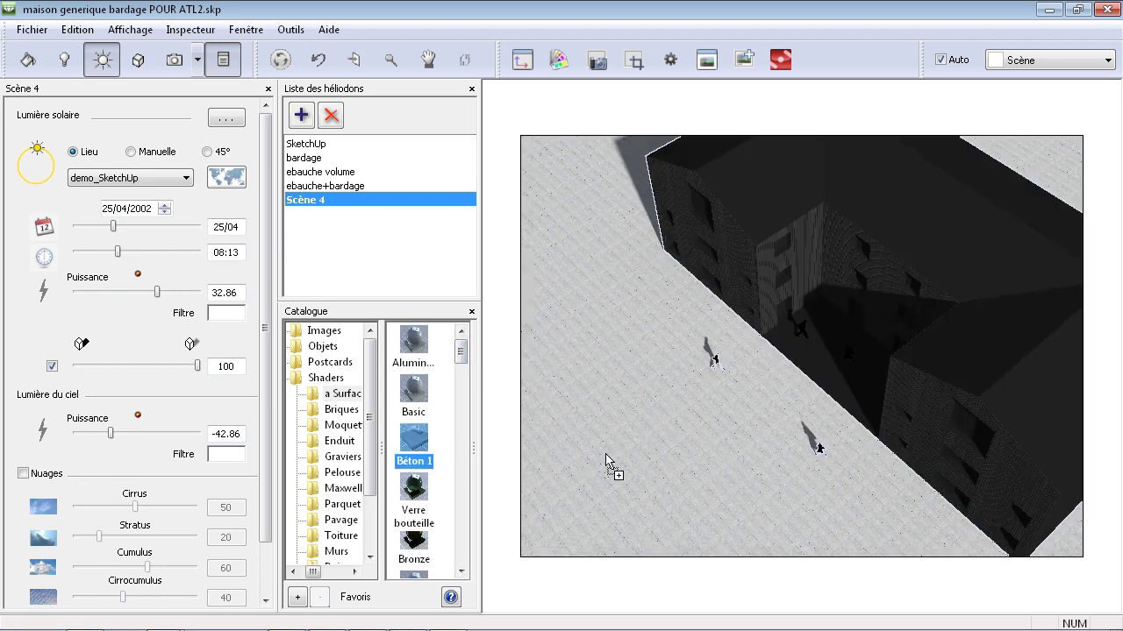
{"action": "left_click_drag", "start_coordinate": [605, 456], "coordinate": [605, 456]}
{"action": "mouse_move", "coordinate": [484, 627]}
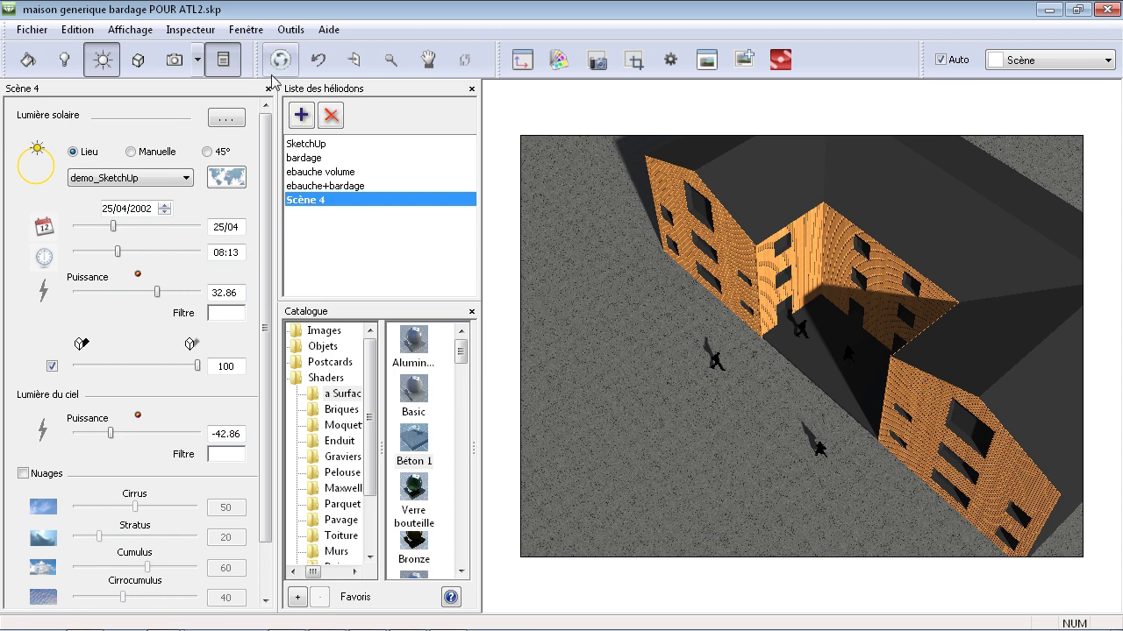
Open the view's rendering parameters and set the render size to 1024x768 Ecran PC.
{"action": "left_click", "coordinate": [246, 30]}
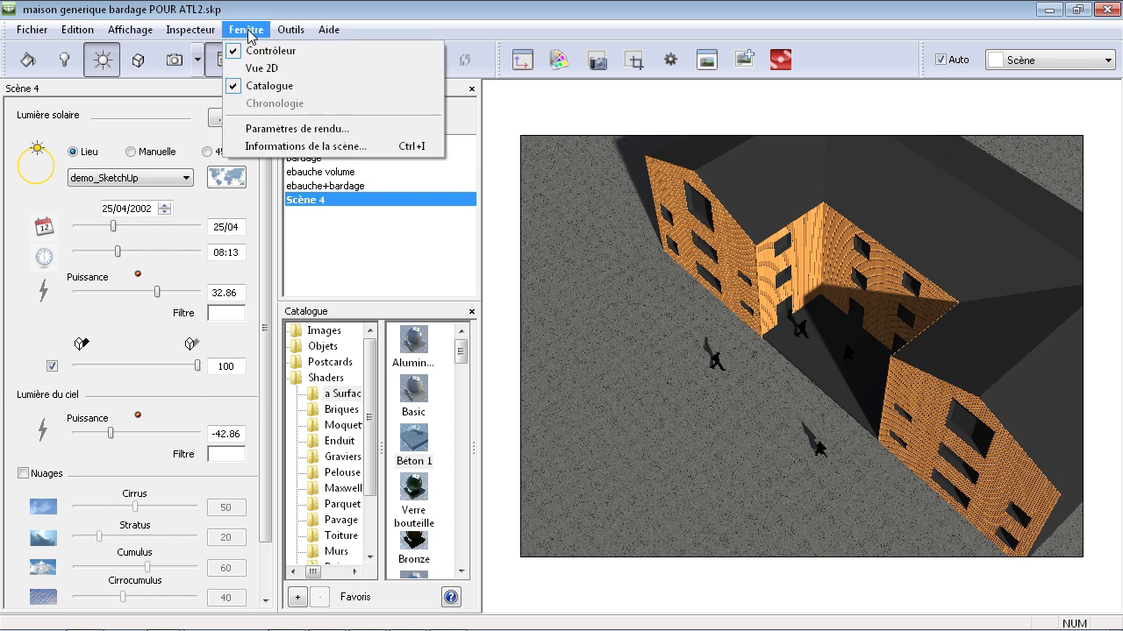
{"action": "left_click", "coordinate": [298, 129]}
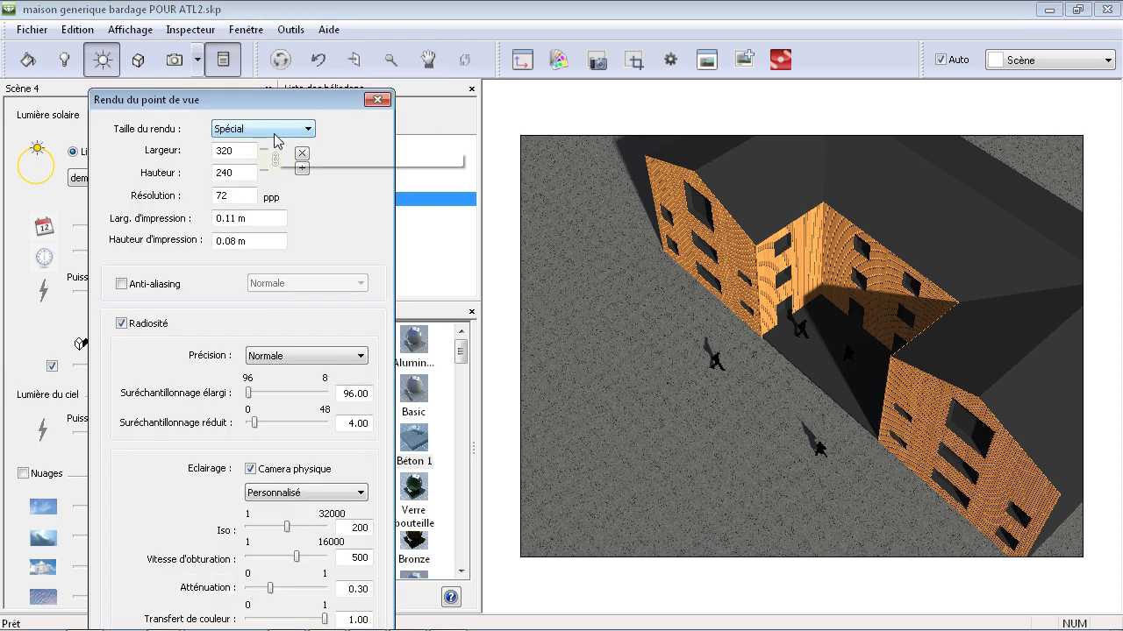
{"action": "left_click_drag", "start_coordinate": [309, 107], "coordinate": [528, 57]}
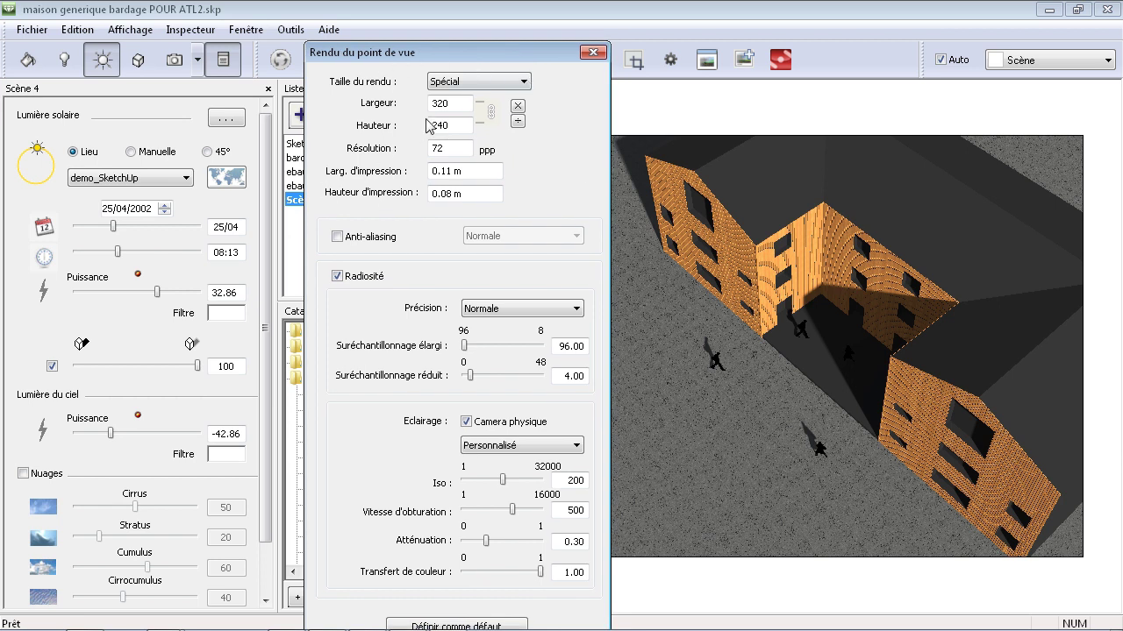
{"action": "left_click", "coordinate": [524, 81]}
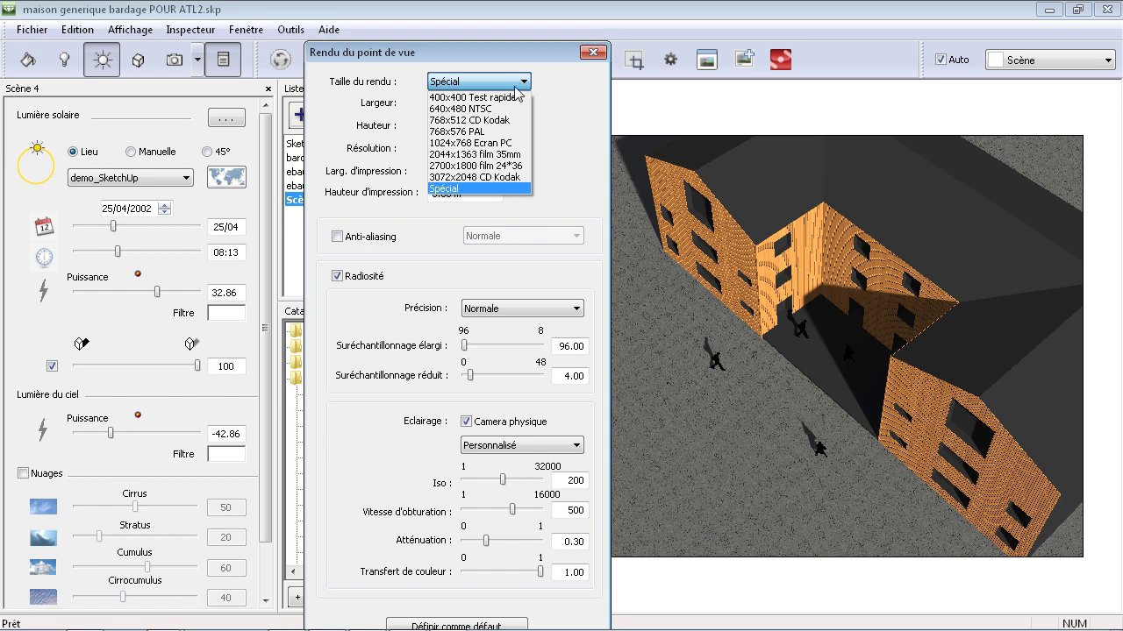
{"action": "left_click", "coordinate": [438, 142]}
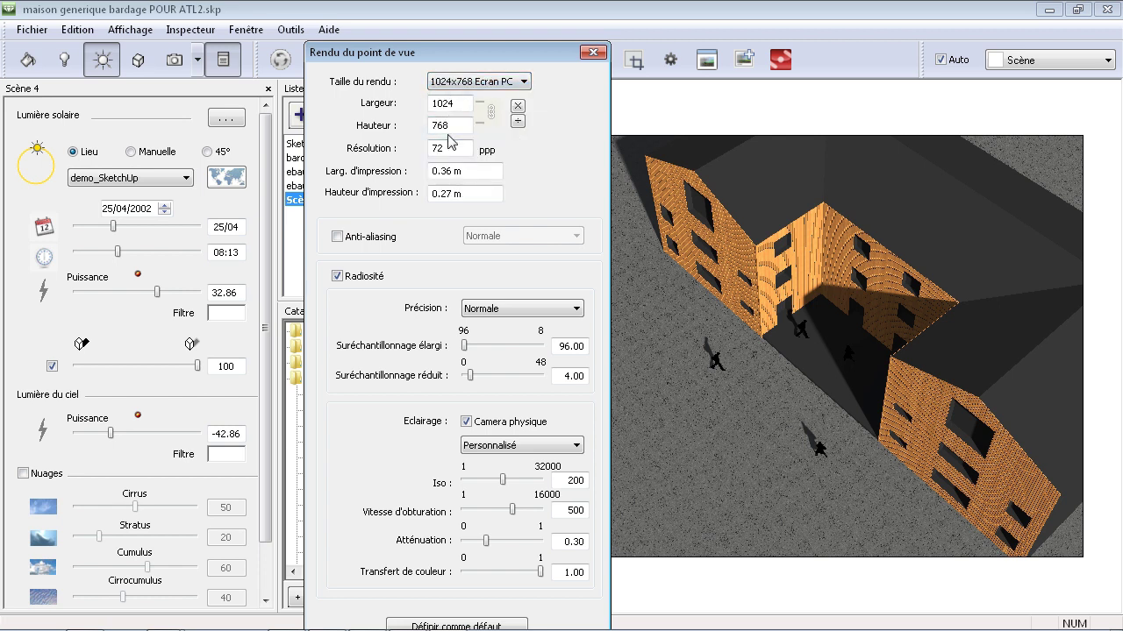
Enable anti-aliasing for the view's render and set its quality to Elevée.
{"action": "left_click", "coordinate": [337, 237]}
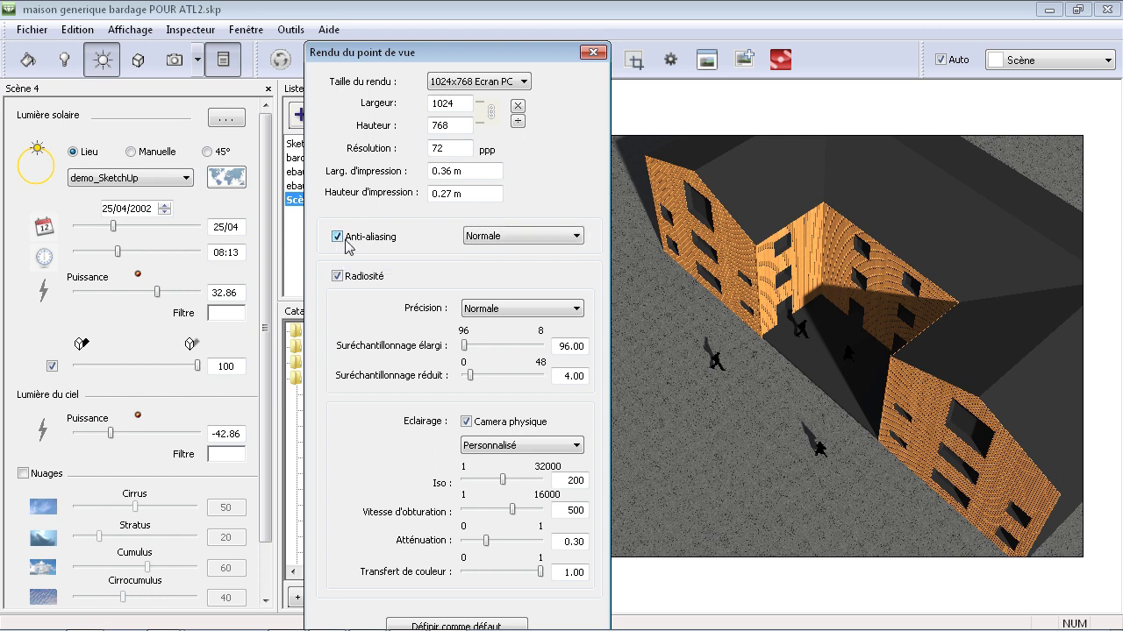
{"action": "left_click", "coordinate": [576, 235]}
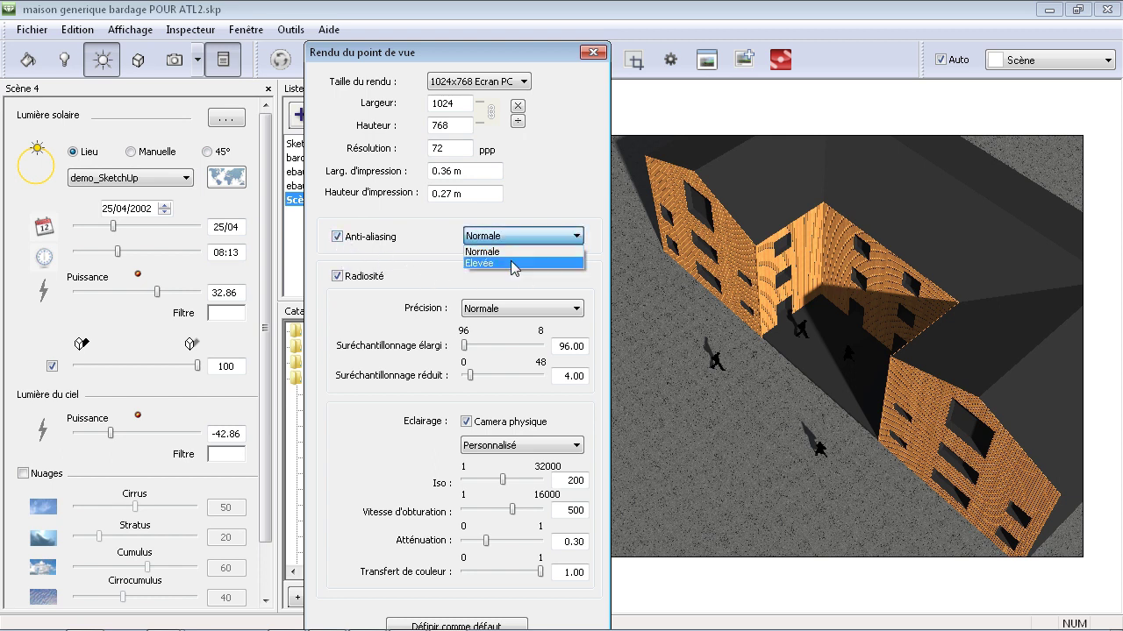
{"action": "left_click", "coordinate": [504, 262]}
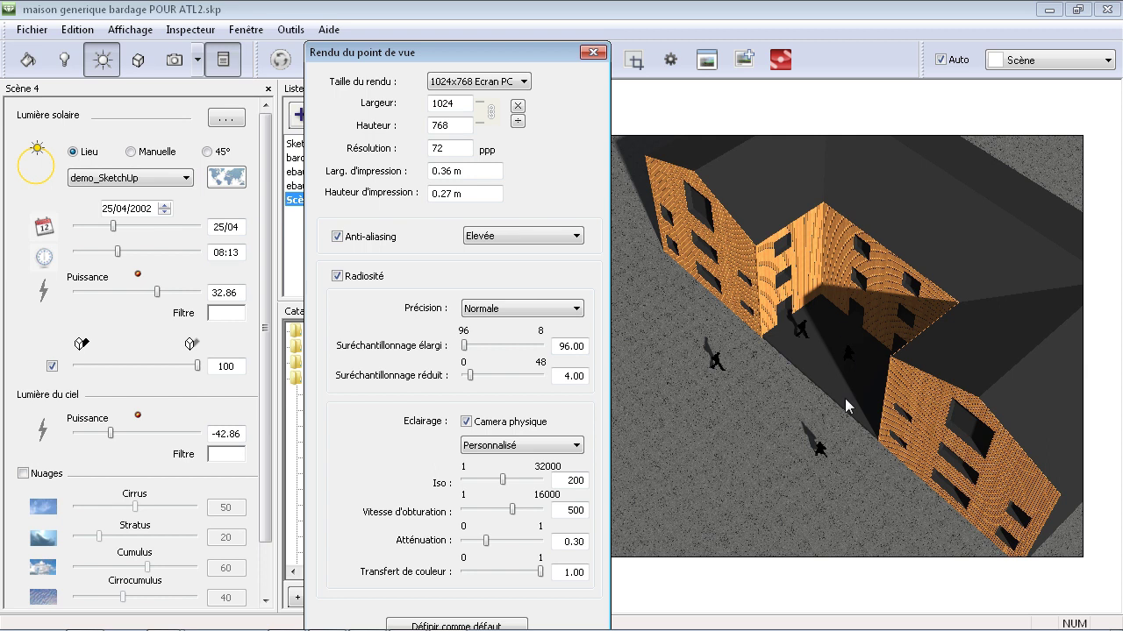
Set the radiosity precision of the view's render to Elevée.
{"action": "left_click", "coordinate": [544, 315]}
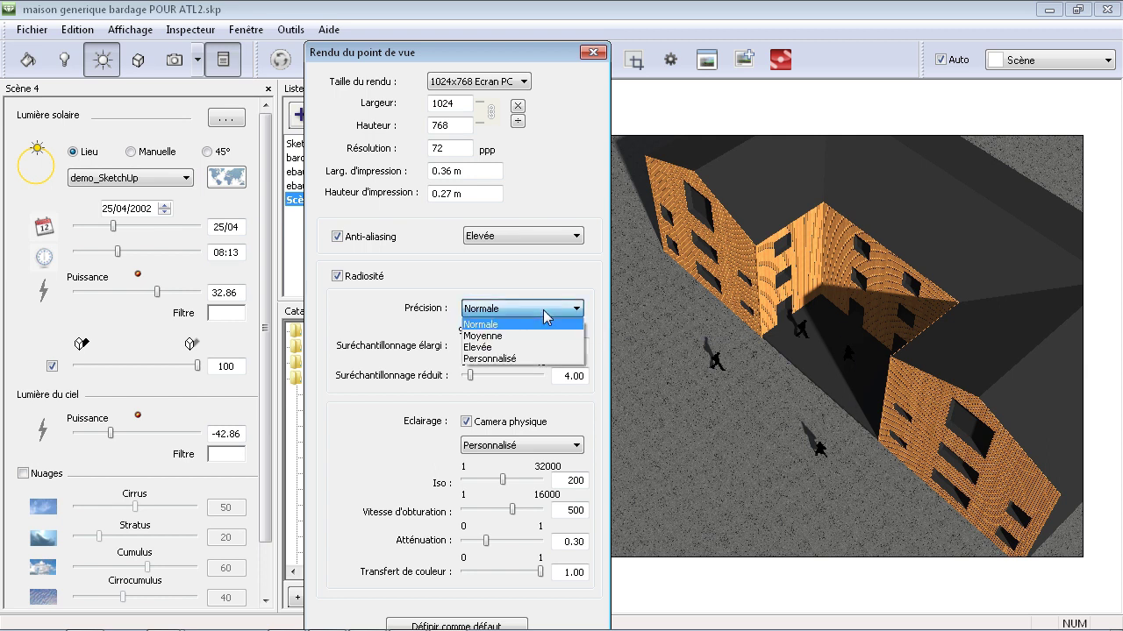
{"action": "left_click", "coordinate": [508, 349]}
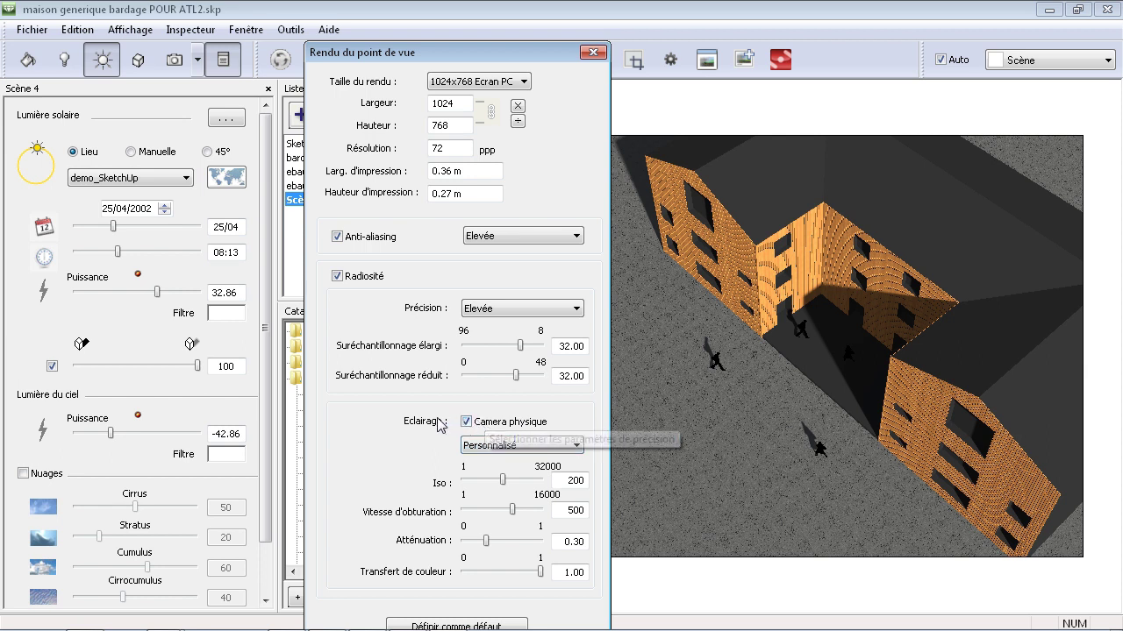
{"action": "scroll", "coordinate": [389, 369], "scroll_direction": "up", "scroll_amount": 1}
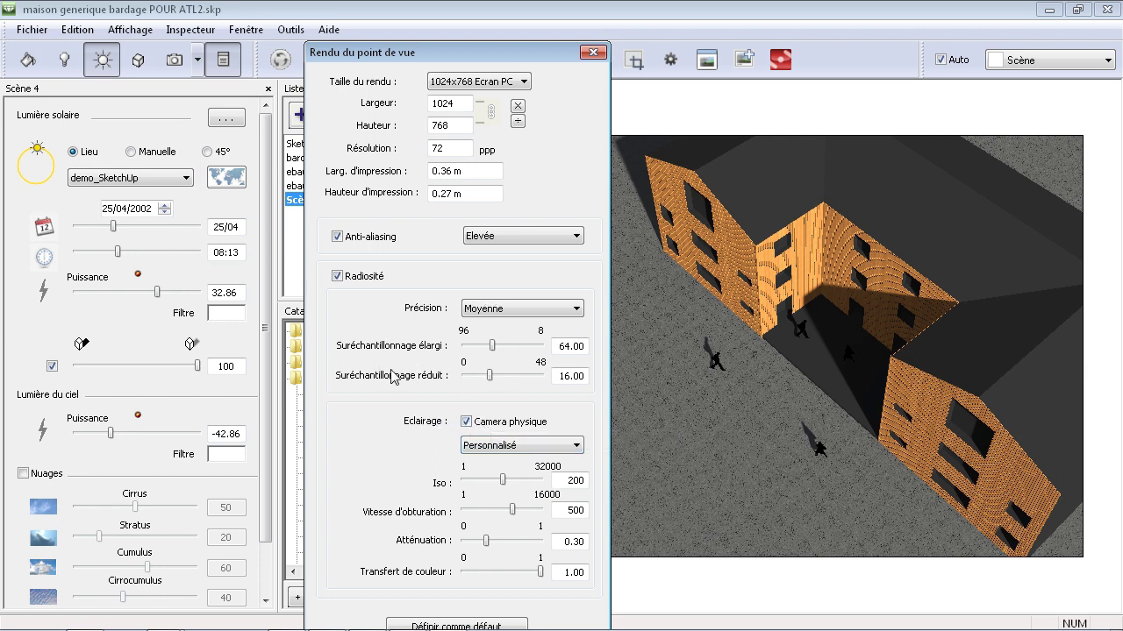
{"action": "left_click", "coordinate": [569, 310]}
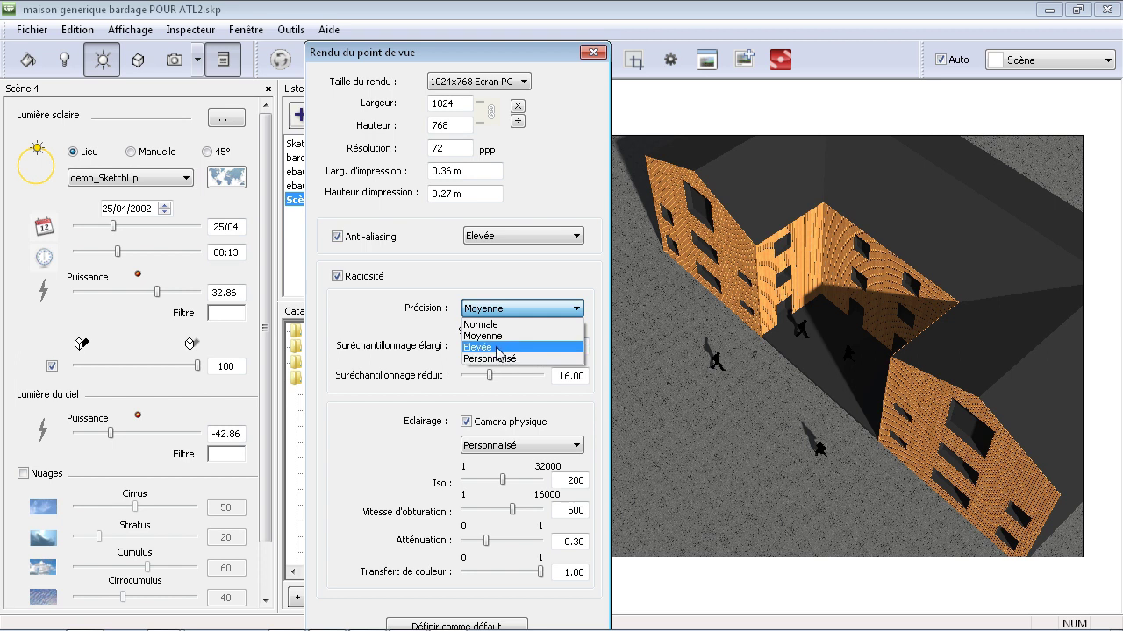
{"action": "left_click", "coordinate": [496, 351]}
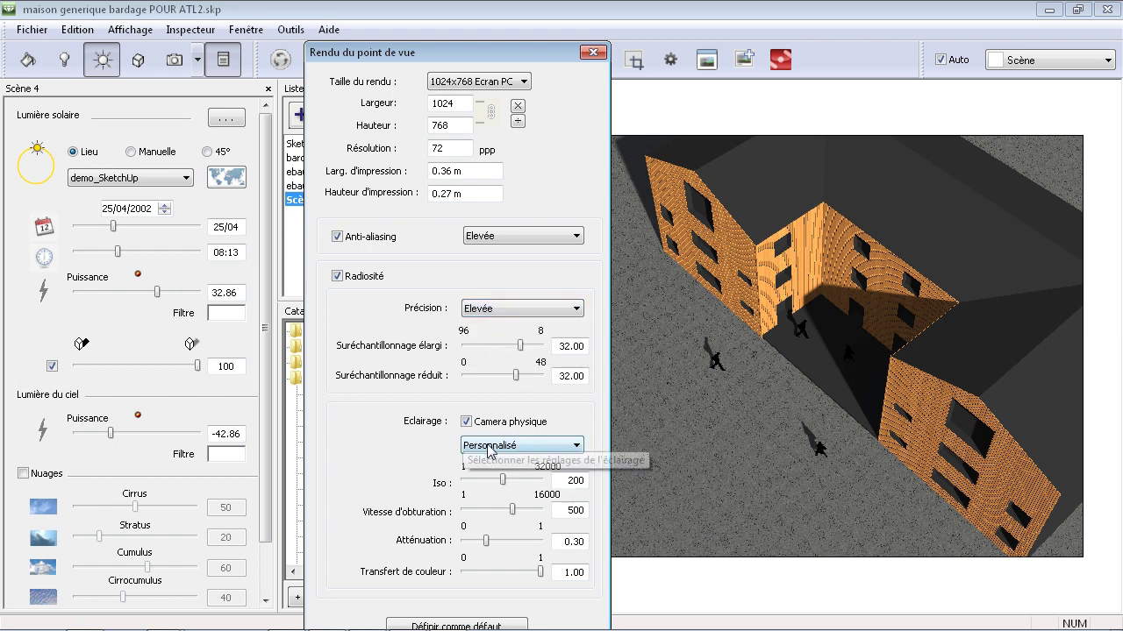
Switch the physical camera's lighting preset to Extérieur and close the view's rendering parameters.
{"action": "left_click", "coordinate": [577, 448]}
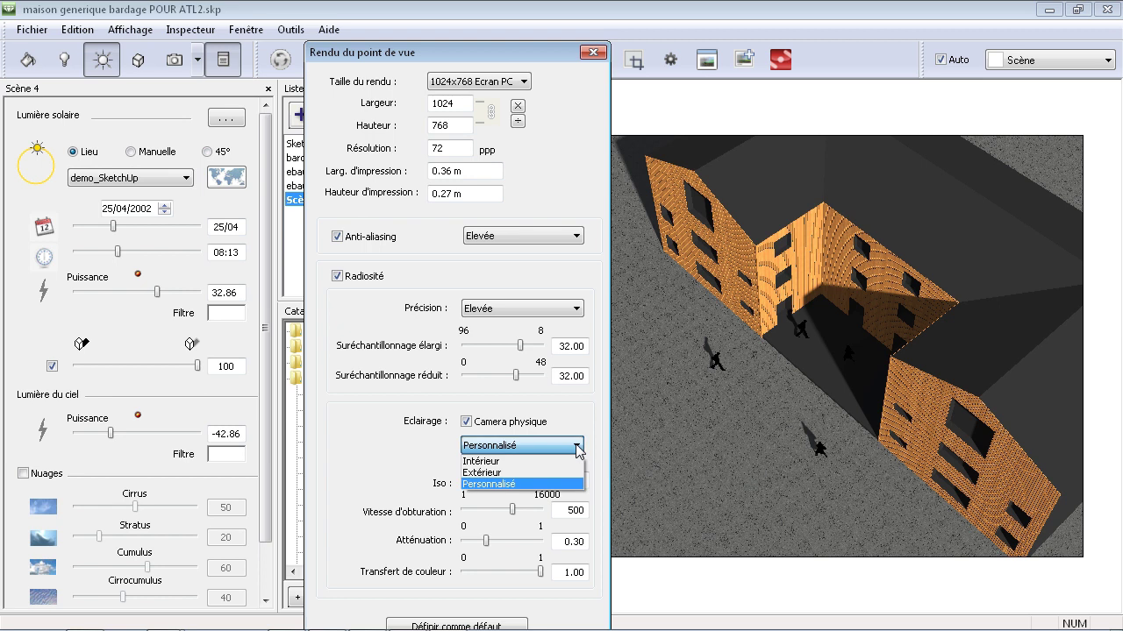
{"action": "left_click", "coordinate": [485, 473]}
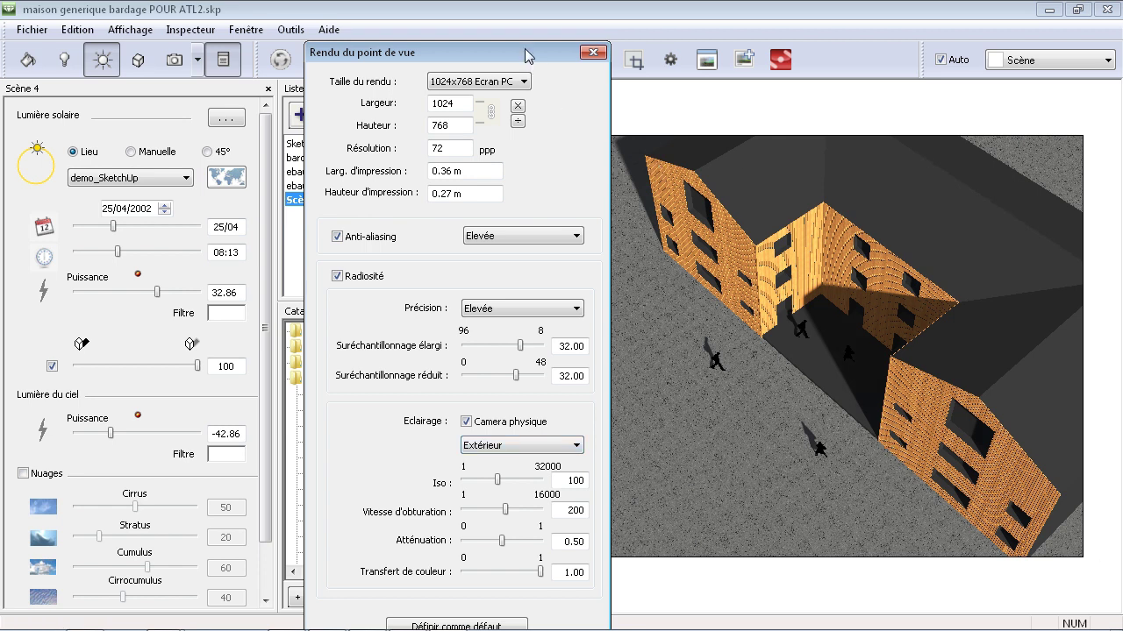
{"action": "left_click_drag", "start_coordinate": [528, 55], "coordinate": [530, 14]}
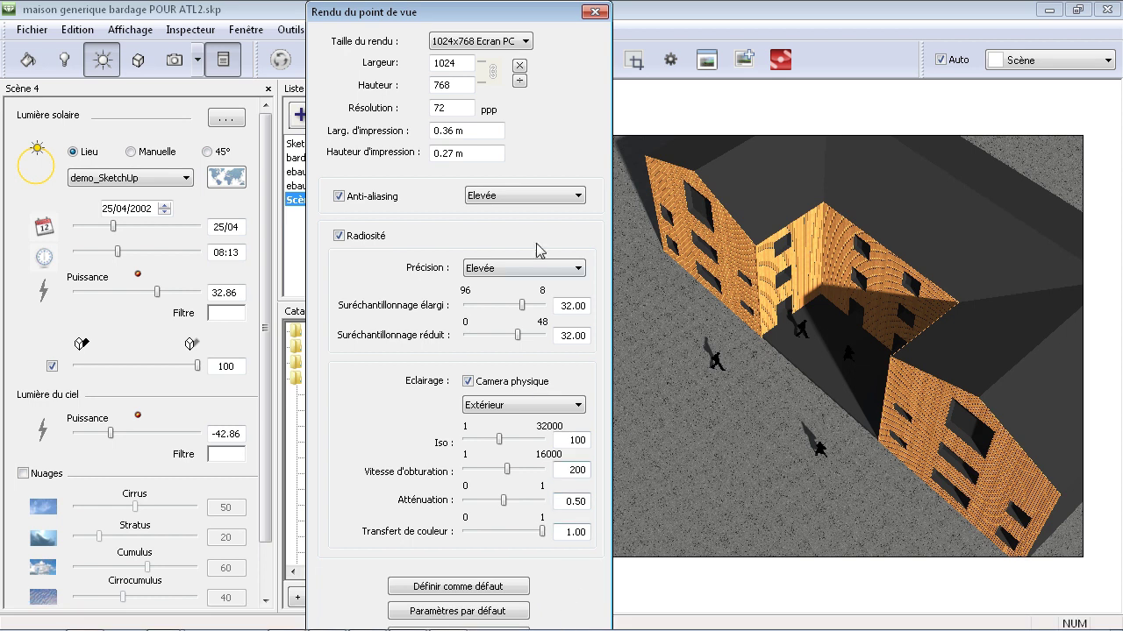
{"action": "left_click_drag", "start_coordinate": [540, 19], "coordinate": [515, 19]}
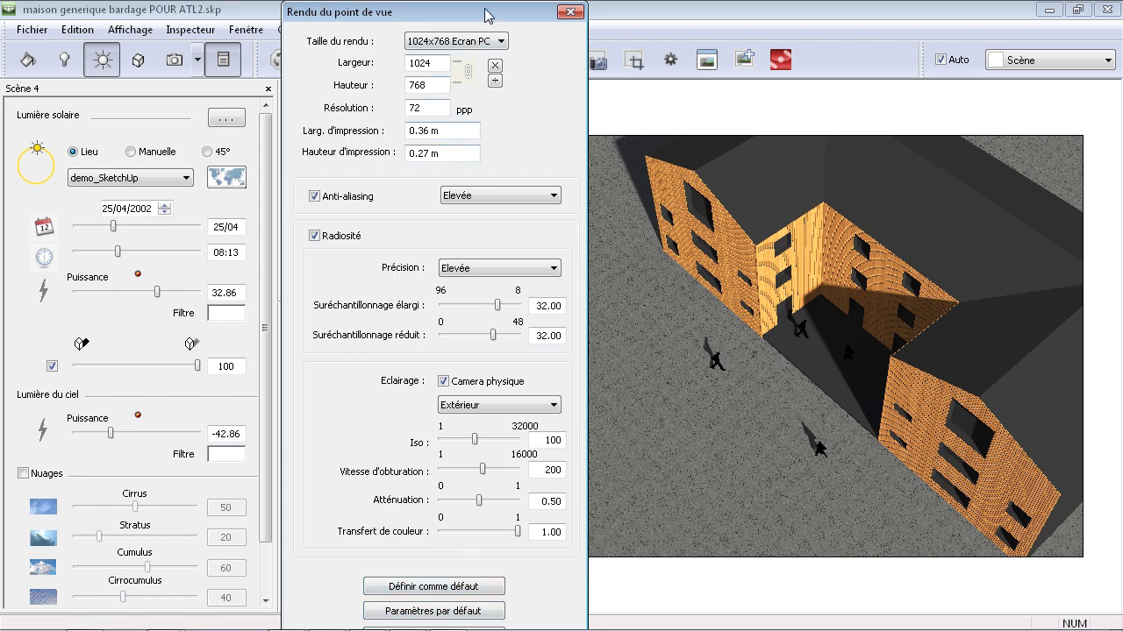
{"action": "mouse_move", "coordinate": [488, 18]}
{"action": "left_mouse_down"}
{"action": "mouse_move", "coordinate": [531, 22]}
{"action": "mouse_move", "coordinate": [627, 189]}
{"action": "mouse_move", "coordinate": [369, 5]}
{"action": "mouse_move", "coordinate": [534, 28]}
{"action": "mouse_move", "coordinate": [477, 17]}
{"action": "left_mouse_up"}
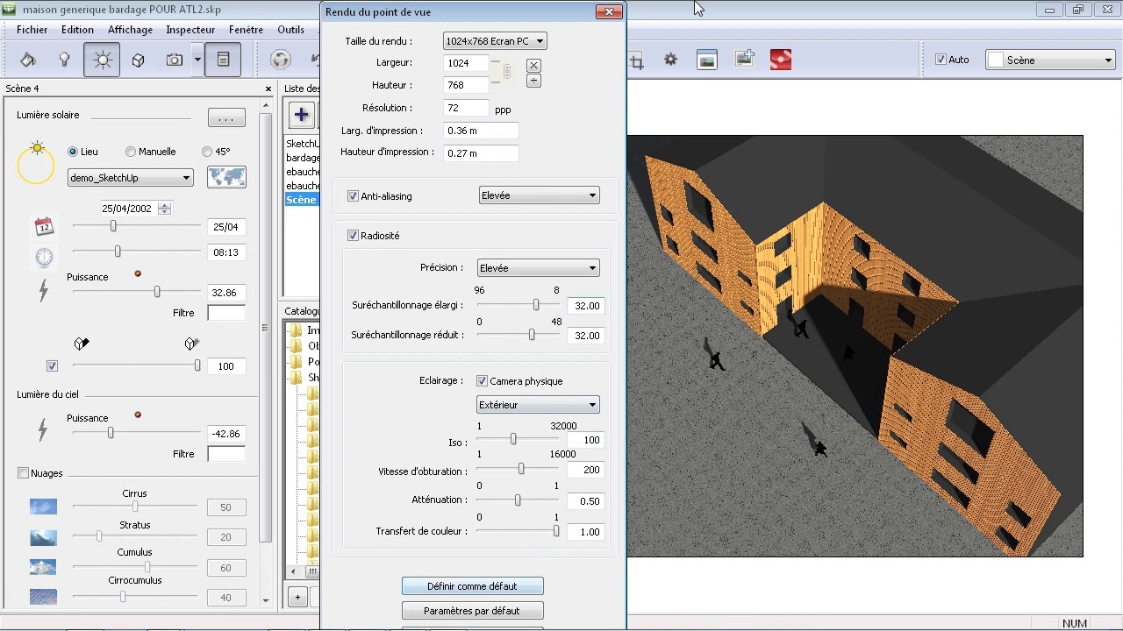
{"action": "left_click", "coordinate": [610, 13]}
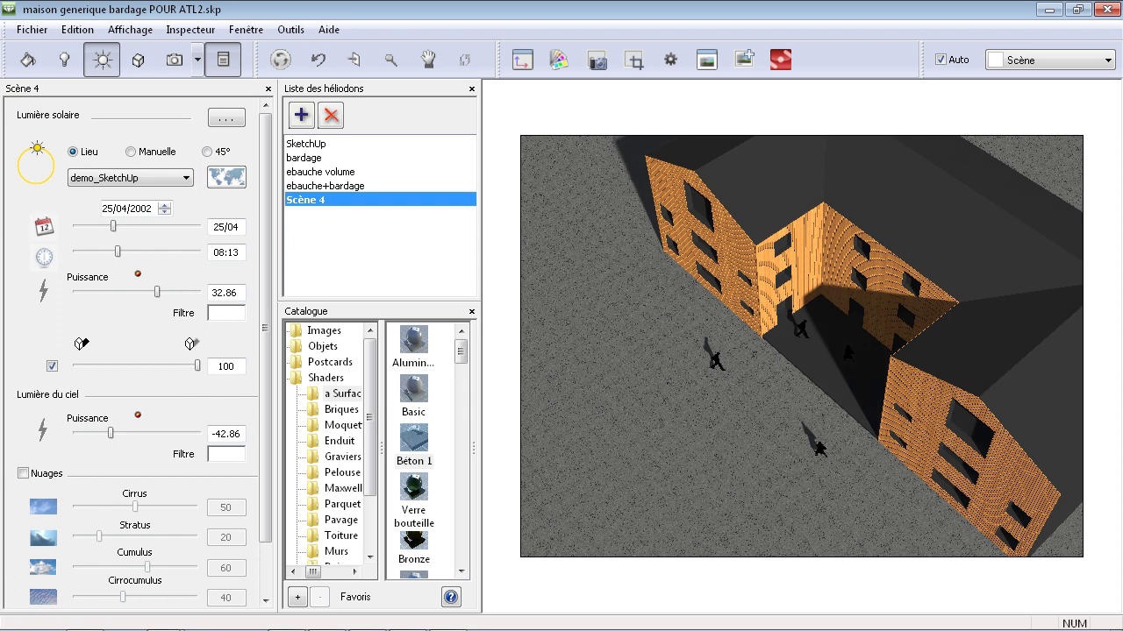
Open the render output settings for the current view and choose the Photoshop (*.psd) format for Scène 4_1 in the FORMATION SKETCHUP folder.
{"action": "left_click", "coordinate": [202, 32]}
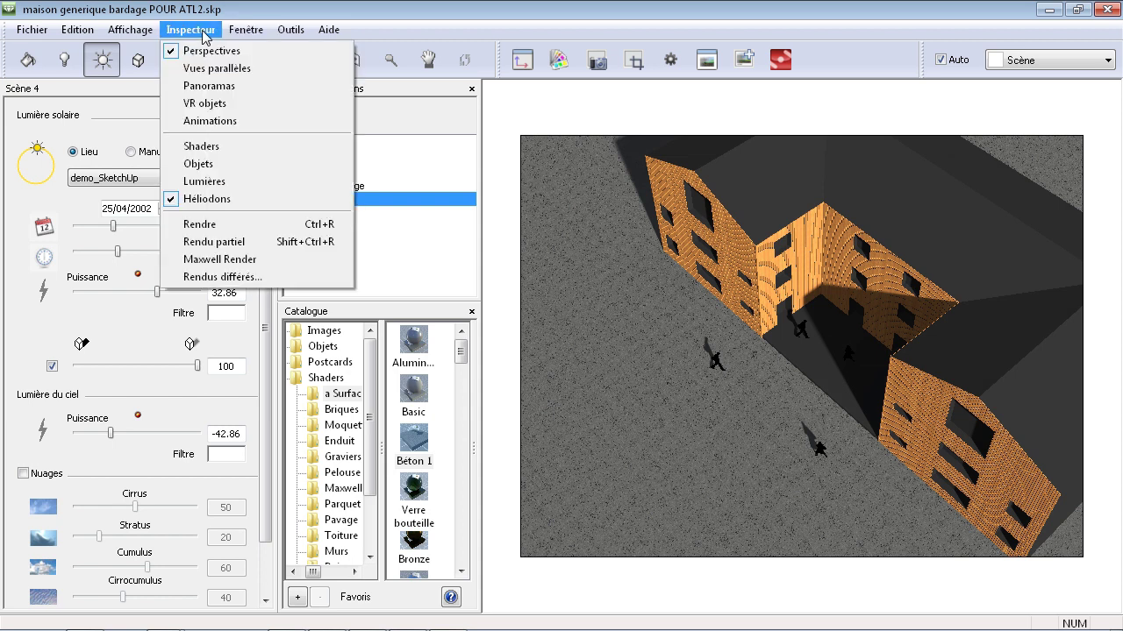
{"action": "left_click", "coordinate": [208, 228]}
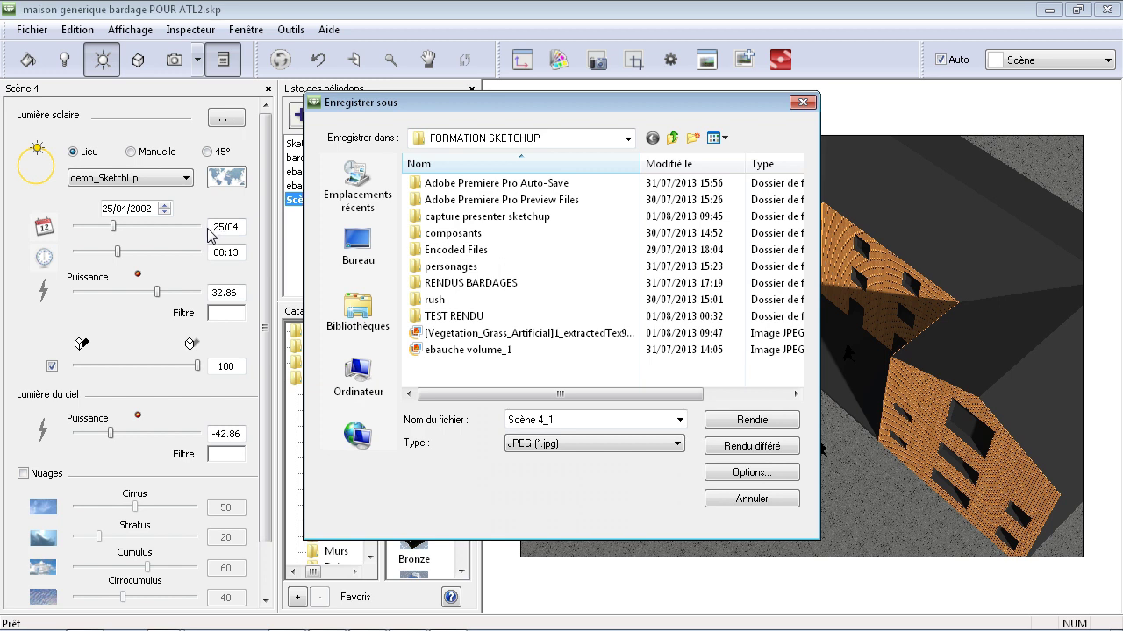
{"action": "left_click", "coordinate": [574, 443]}
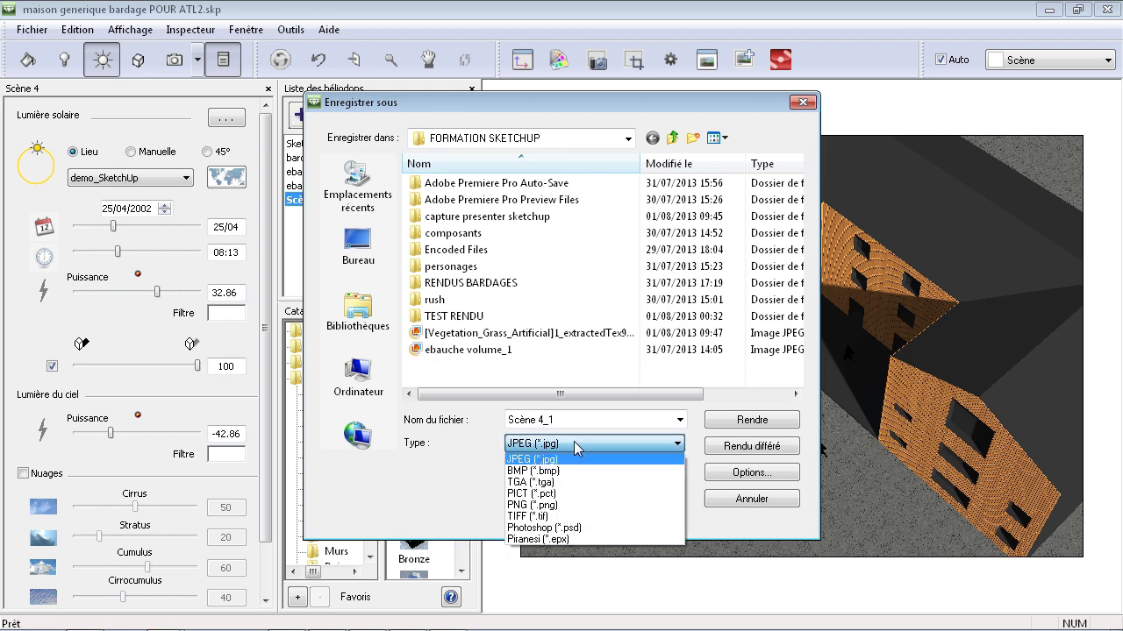
{"action": "left_click", "coordinate": [523, 528]}
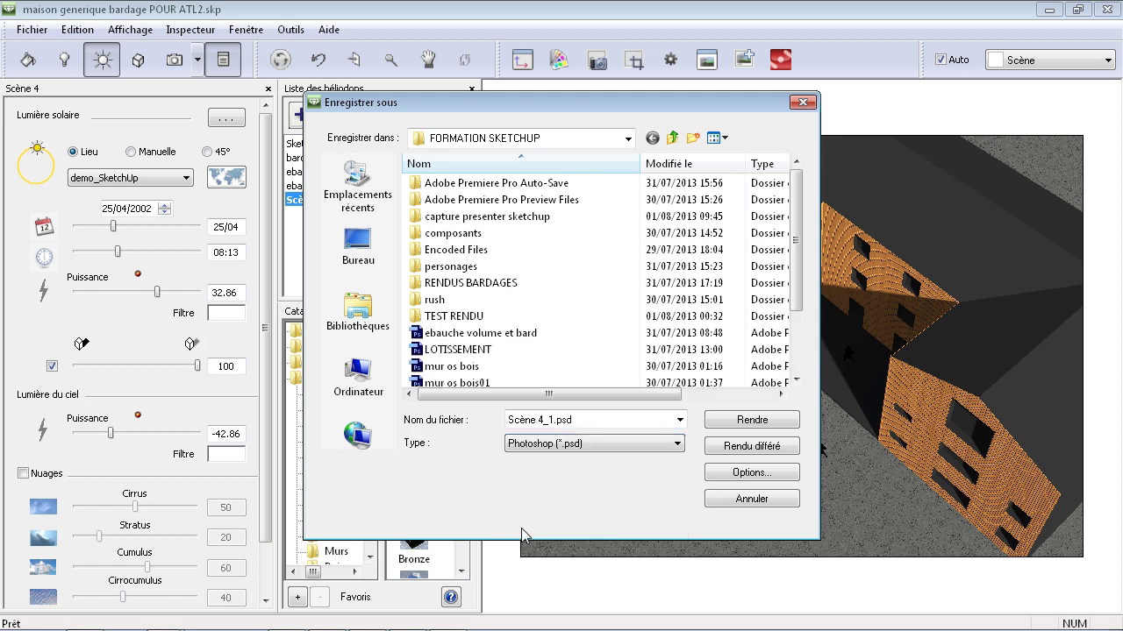
{"action": "left_click_drag", "start_coordinate": [794, 255], "coordinate": [794, 315]}
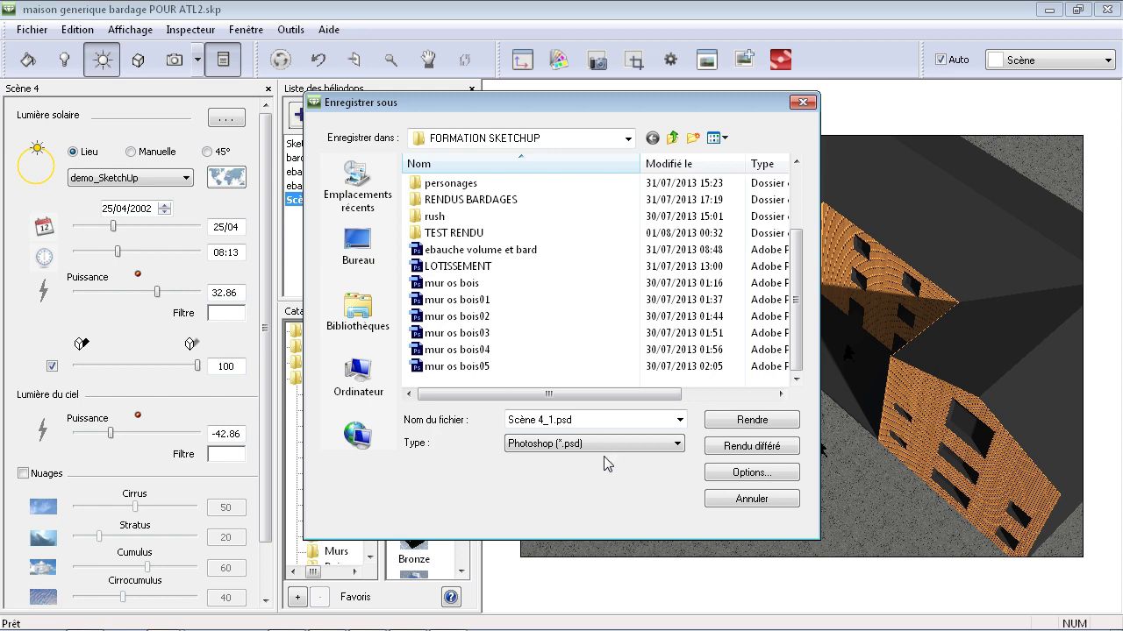
{"action": "left_click", "coordinate": [538, 419]}
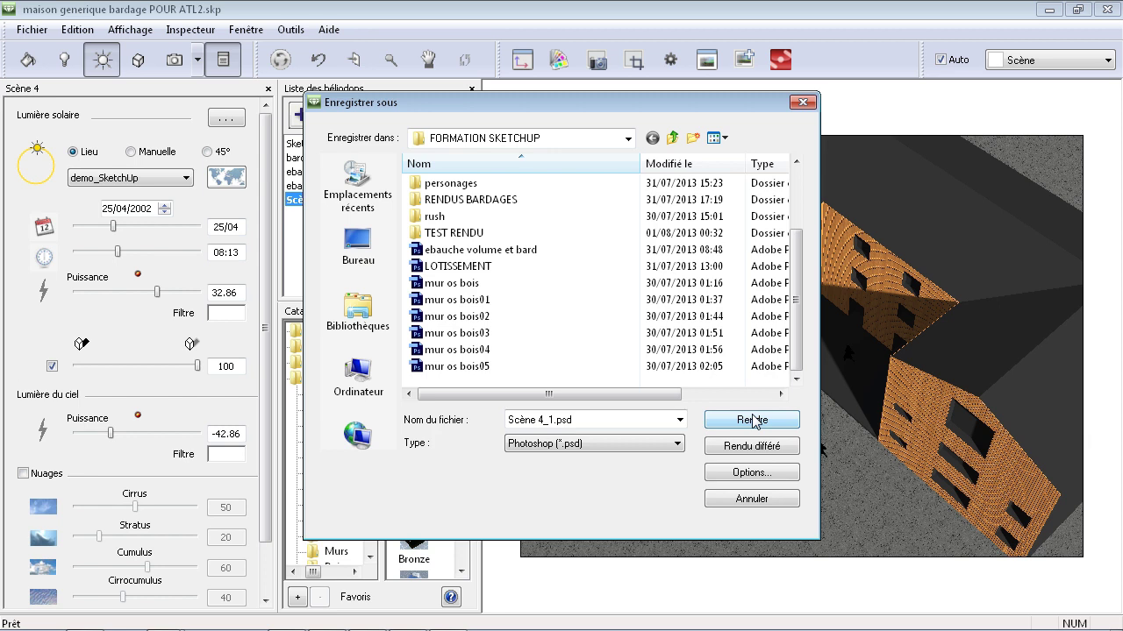
{"action": "mouse_move", "coordinate": [449, 621]}
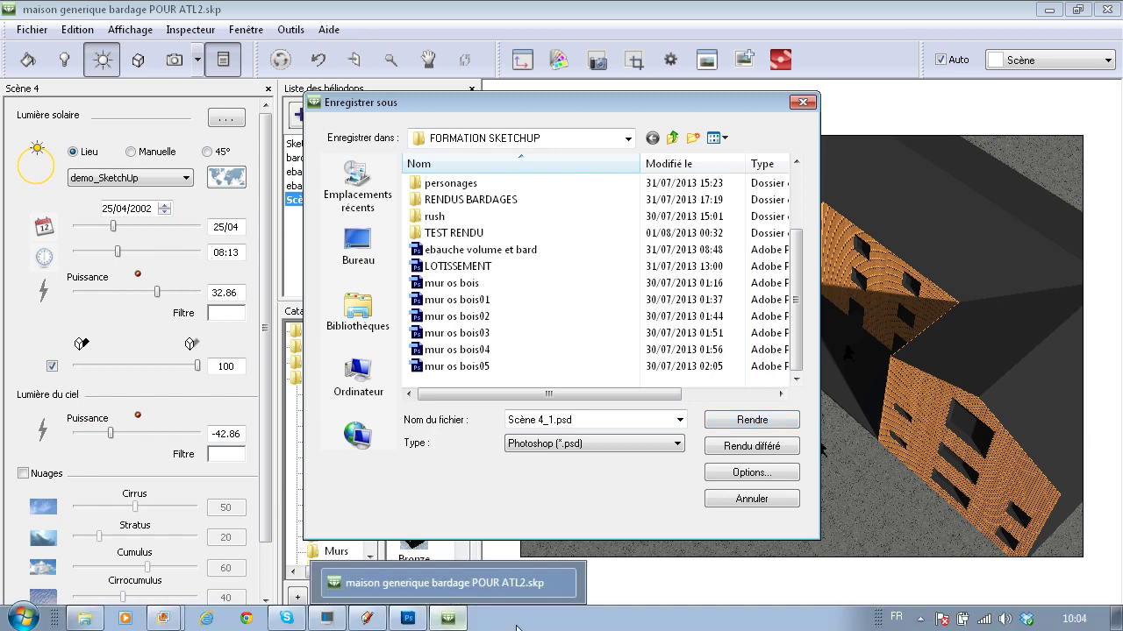